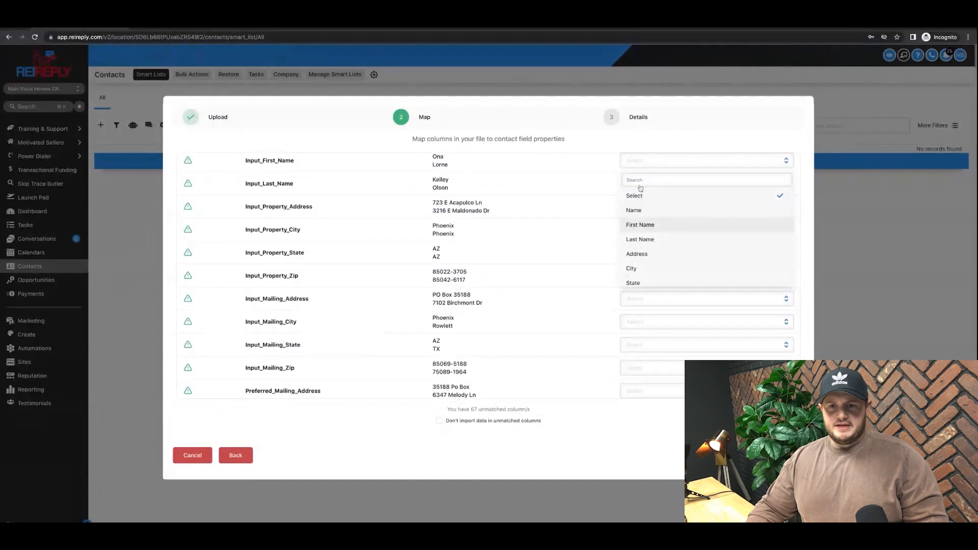
Step: Map the Input_First_Name column to First Name and the Input_Last_Name column to Last Name
left_click(647, 226)
left_click(655, 183)
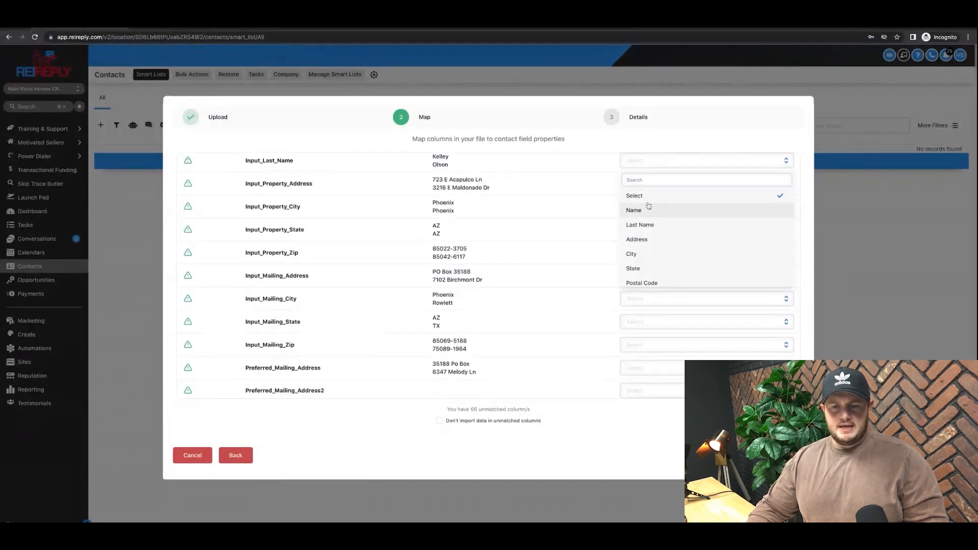
left_click(643, 210)
left_click(648, 184)
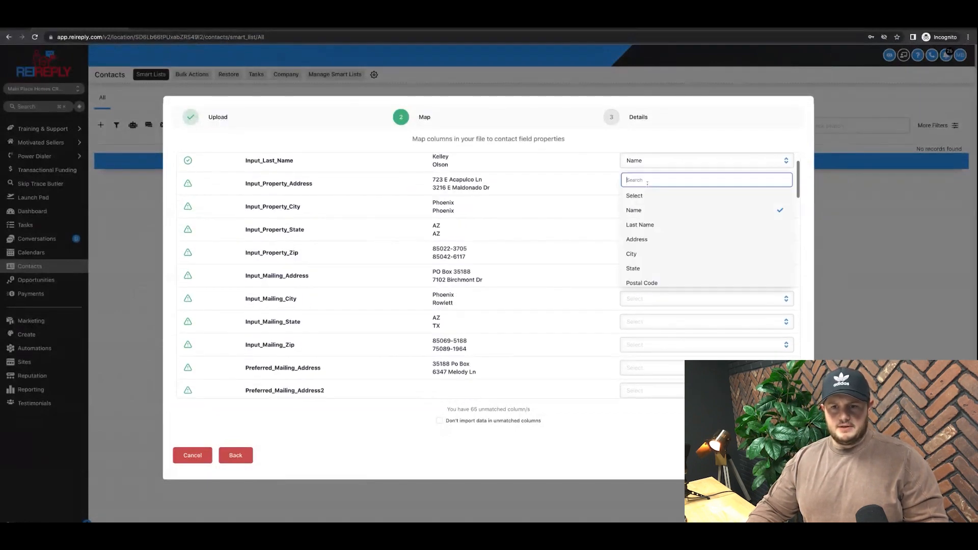
left_click(660, 225)
Step: Map Input_Property_Address to the Address field and Input_Property_City to the City field
left_click(637, 186)
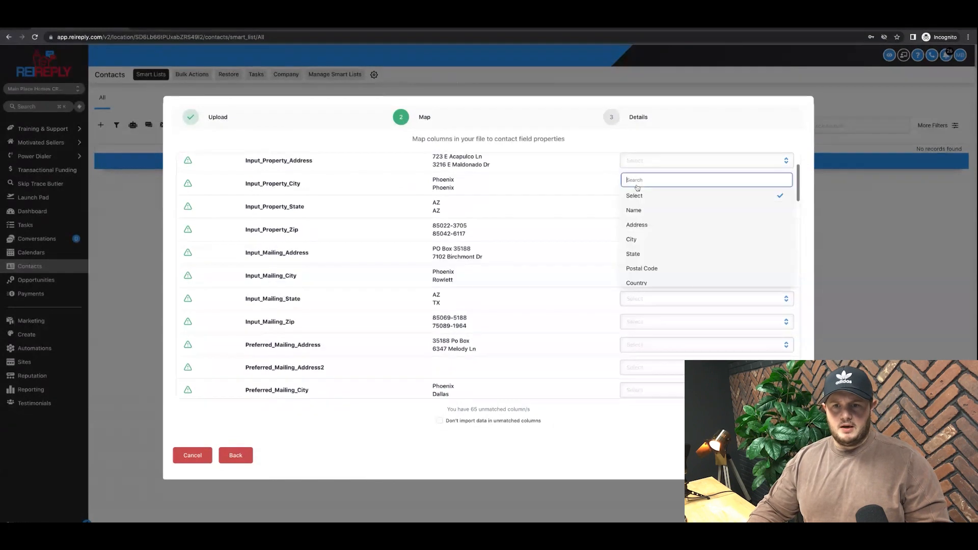
left_click(655, 227)
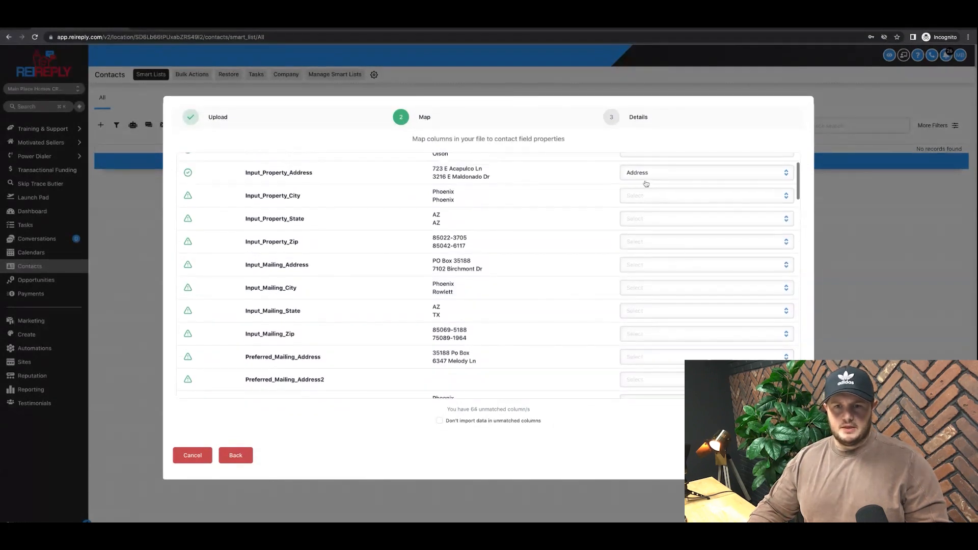
left_click(646, 206)
left_click(644, 228)
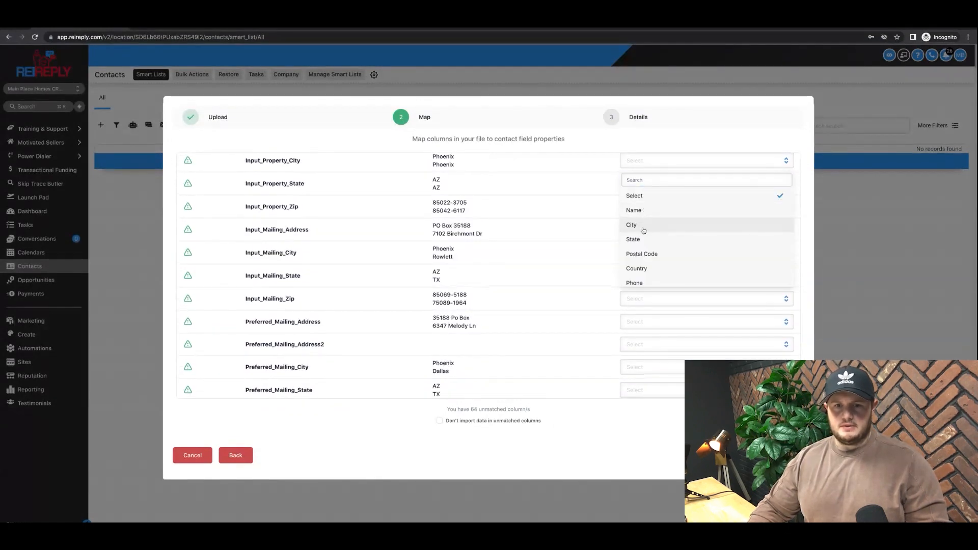
Step: Map Input_Property_State to the State field and Input_Property_Zip to the Postal Code field
left_click(641, 182)
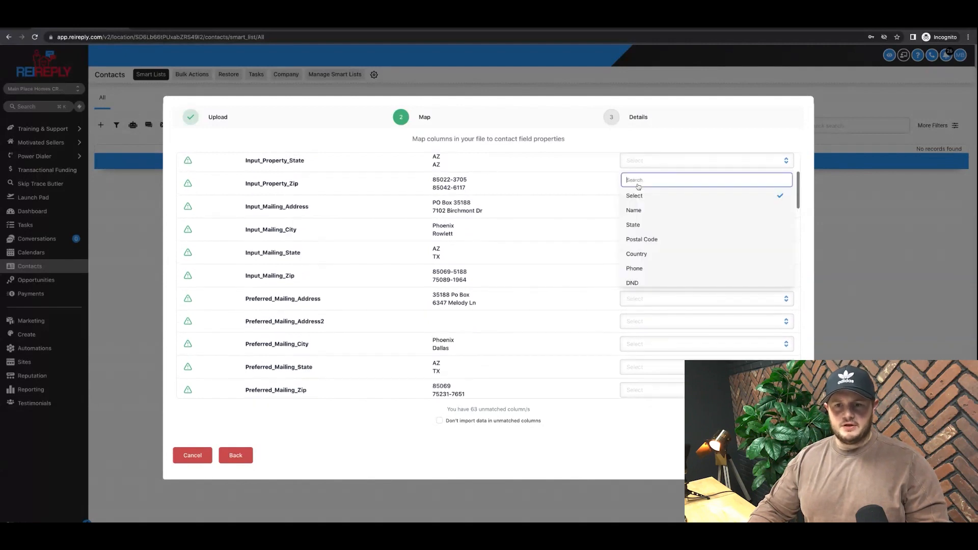
left_click(638, 226)
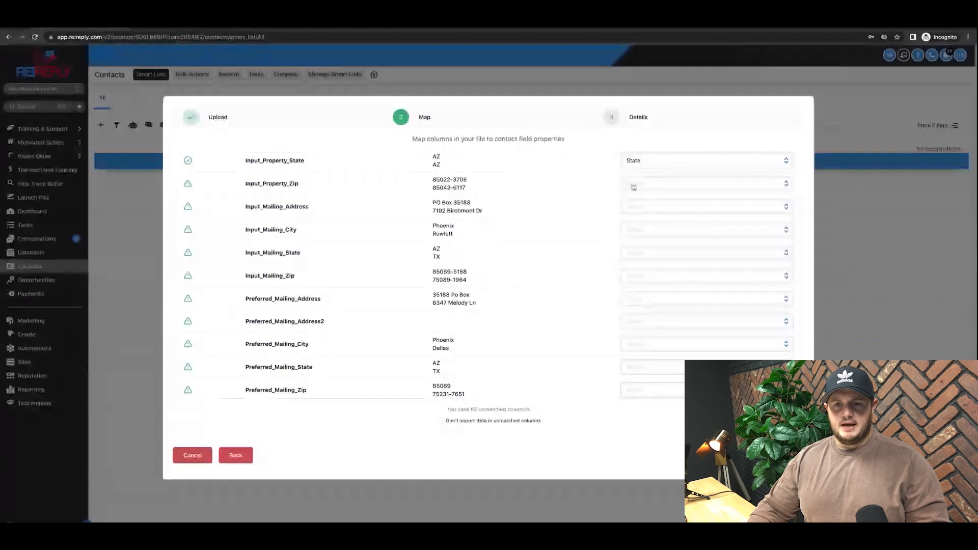
left_click(634, 185)
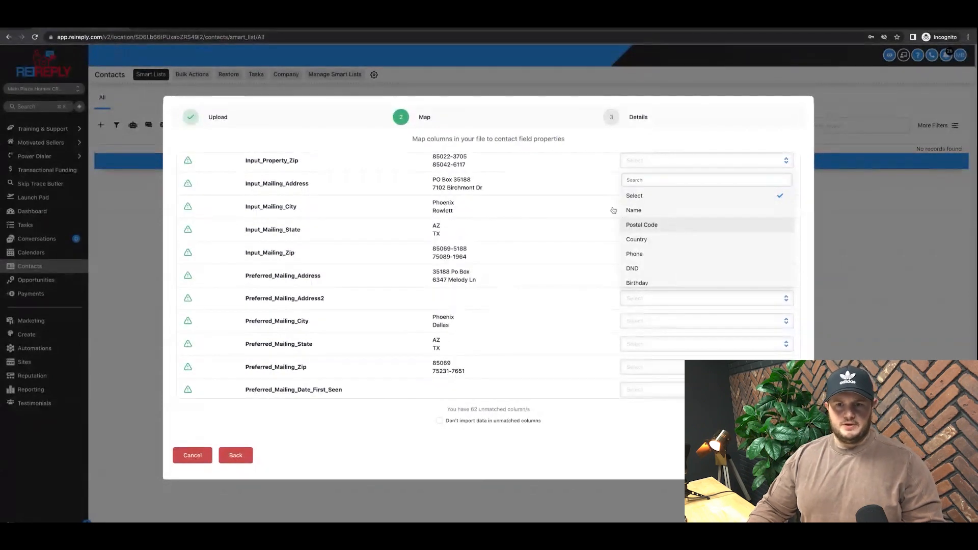
left_click(642, 225)
scroll(642, 225, "up", 3)
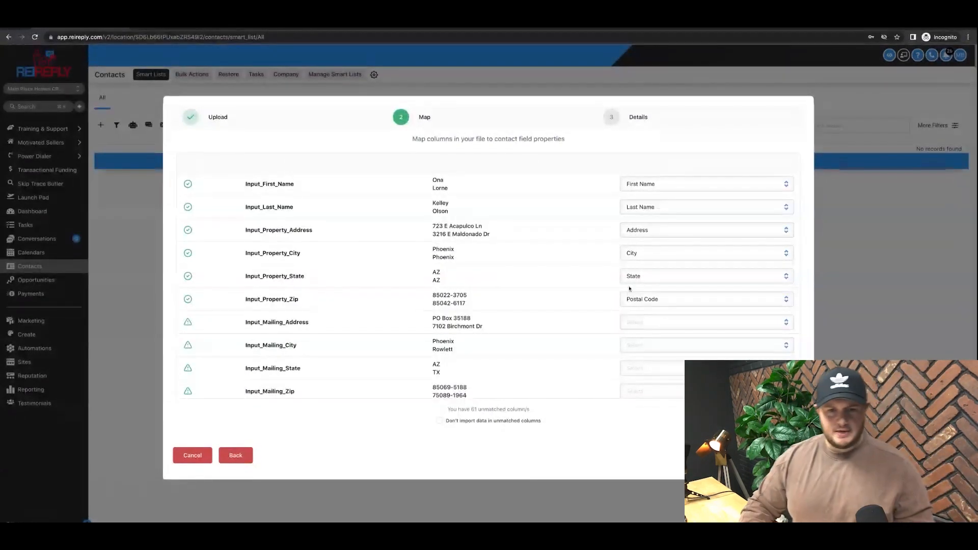
Step: Map the Phone0_Number column to the standard Phone contact field
scroll(630, 289, "down", 4)
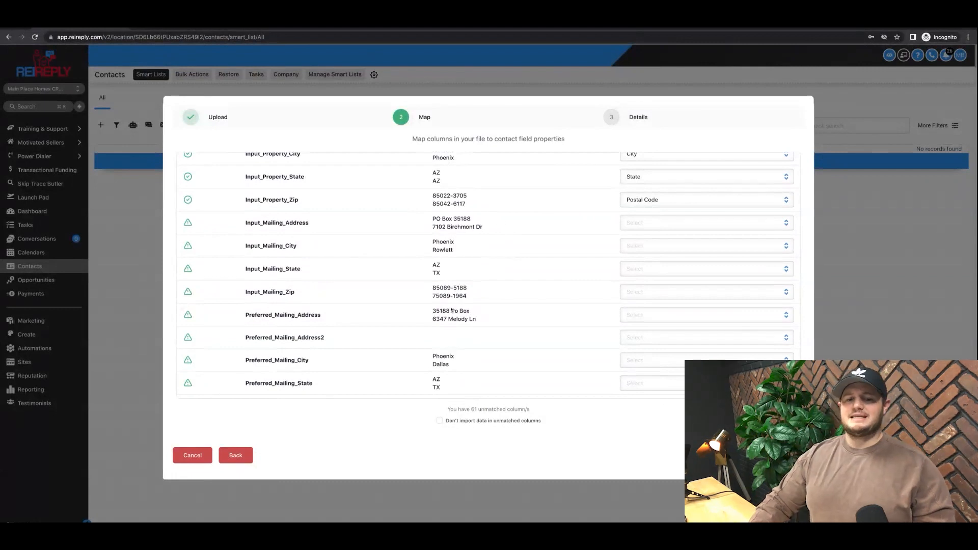
scroll(476, 320, "down", 6)
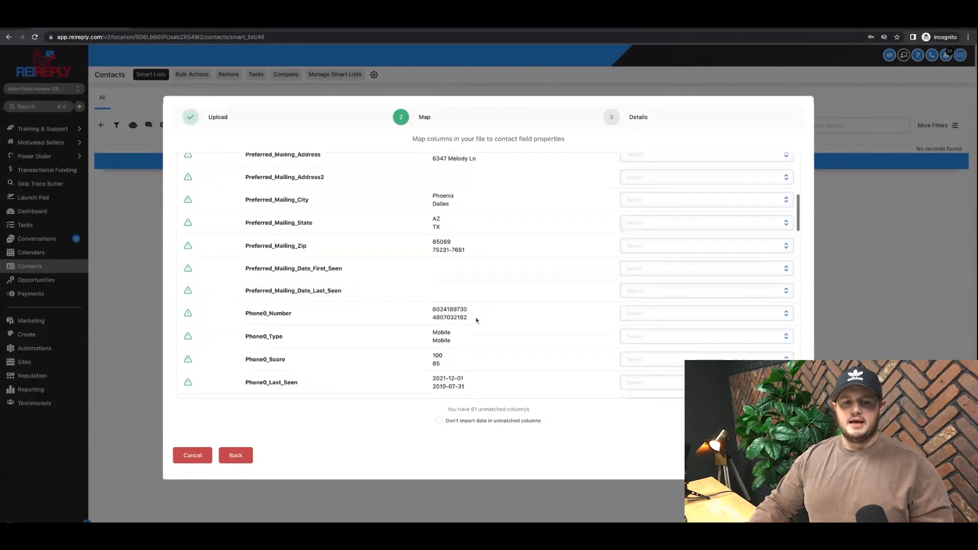
scroll(474, 320, "down", 1)
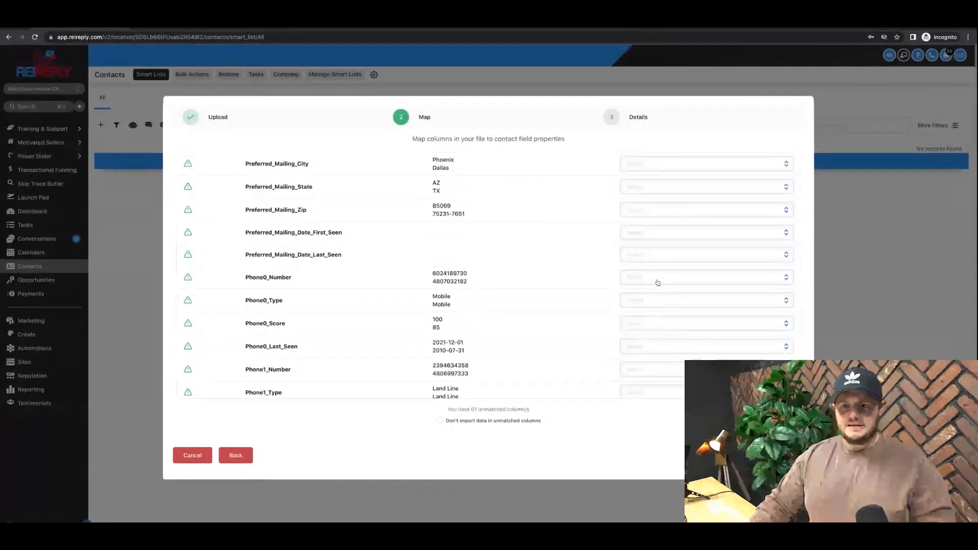
left_click(658, 282)
scroll(651, 233, "down", 5)
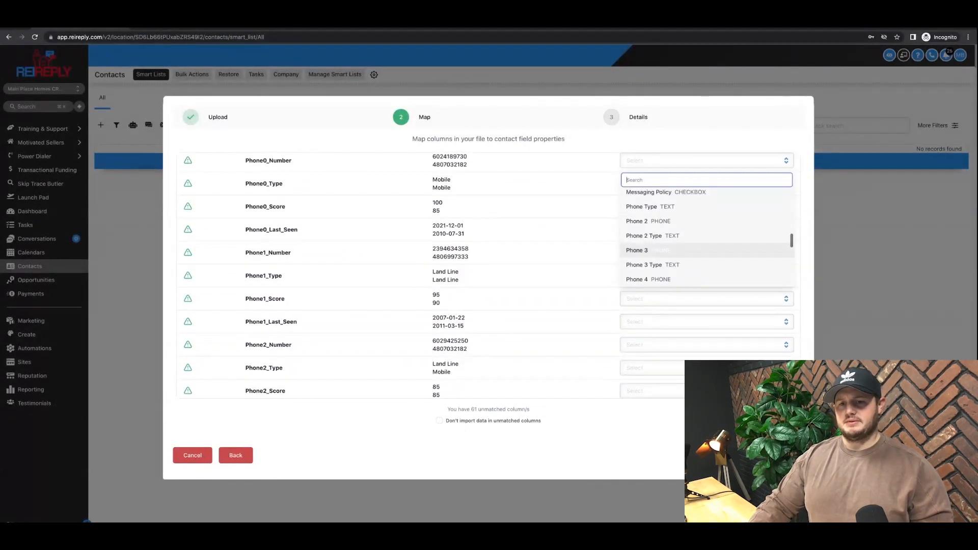
scroll(651, 233, "up", 3)
scroll(665, 258, "down", 3)
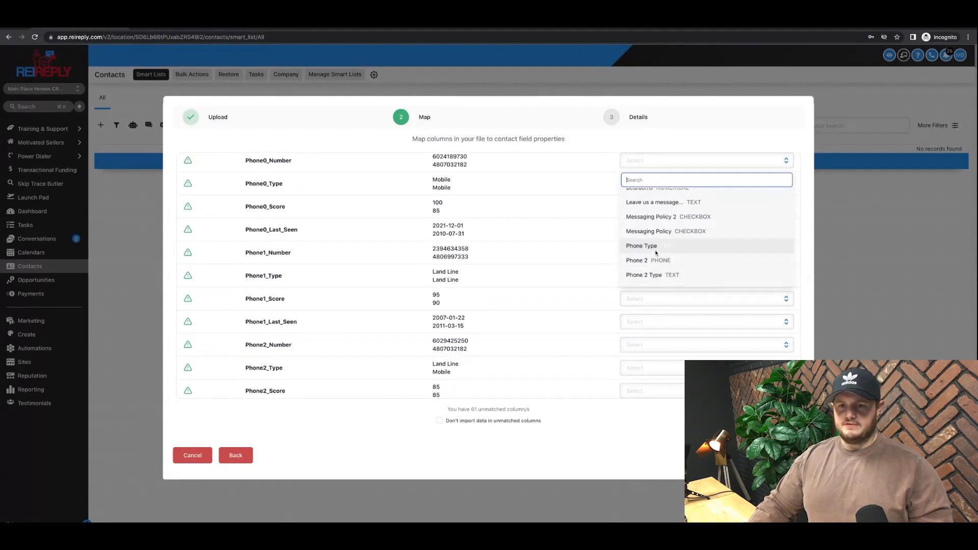
scroll(668, 237, "up", 3)
scroll(670, 231, "up", 3)
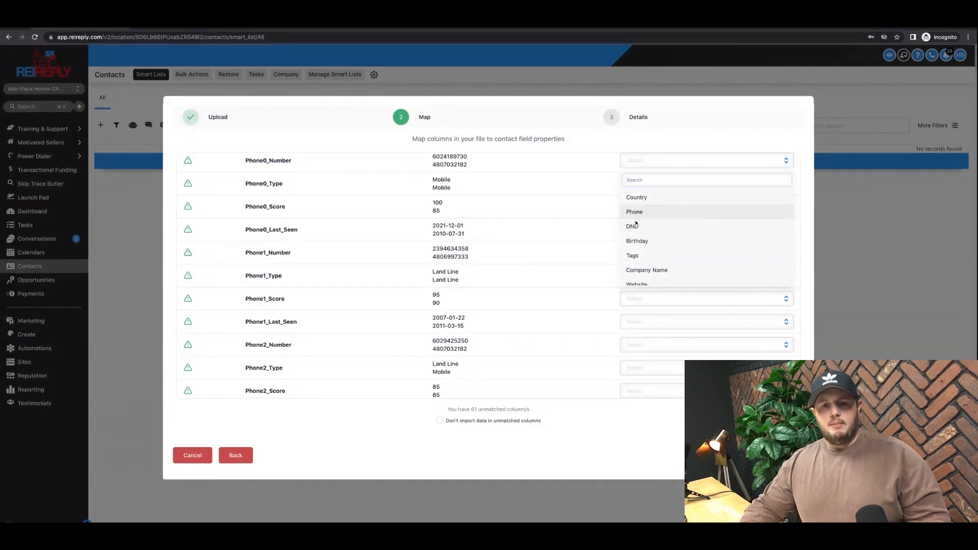
left_click(636, 219)
Step: Exclude data in unmatched columns from the import and continue to the final details
scroll(550, 239, "up", 1)
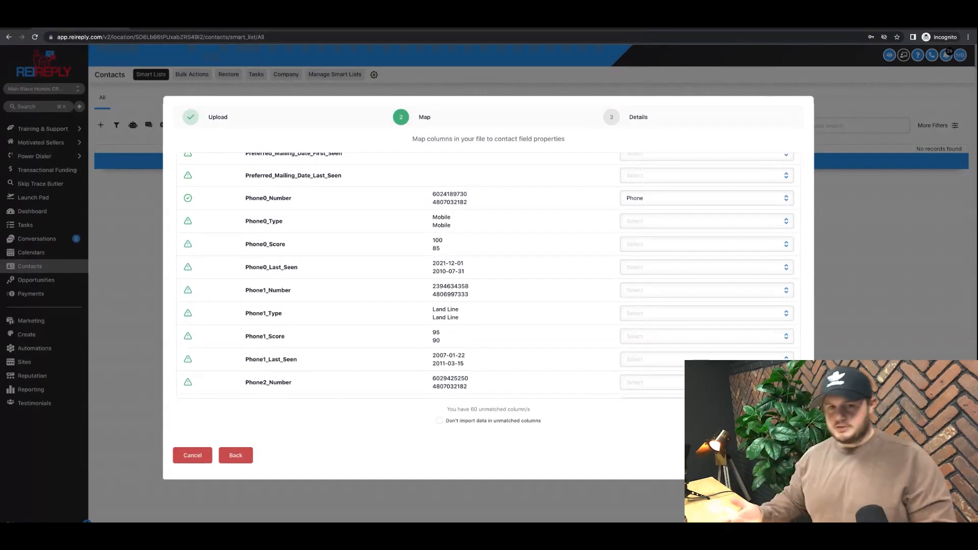
scroll(521, 233, "up", 1)
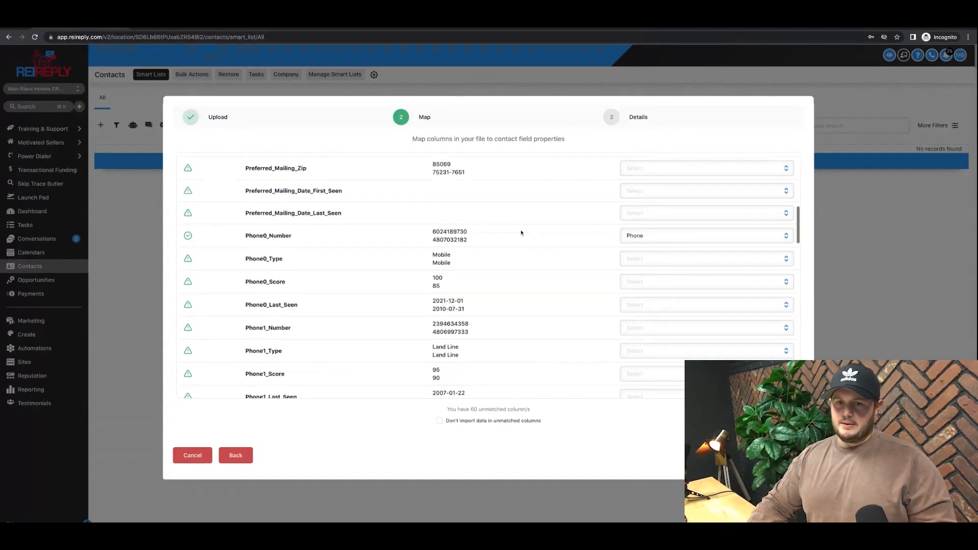
scroll(525, 239, "up", 1)
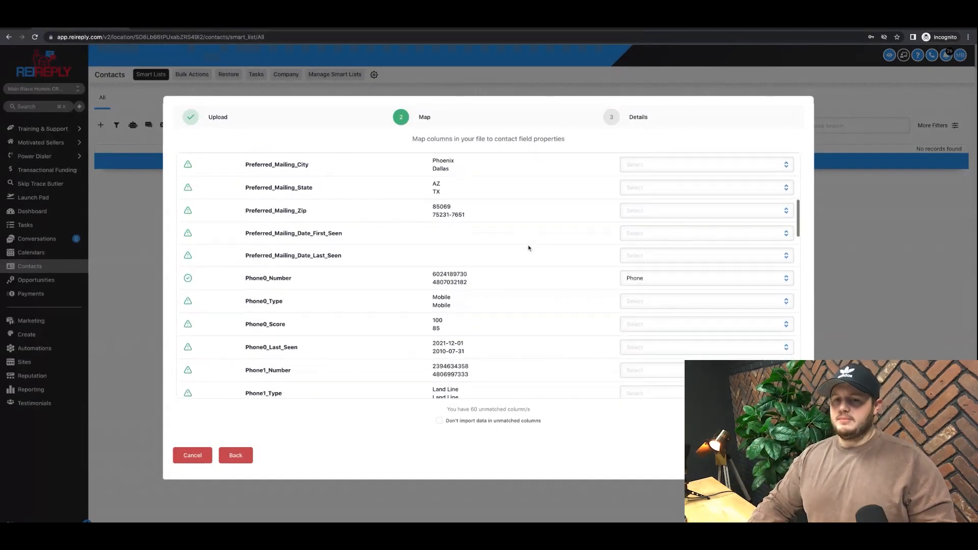
scroll(528, 248, "up", 7)
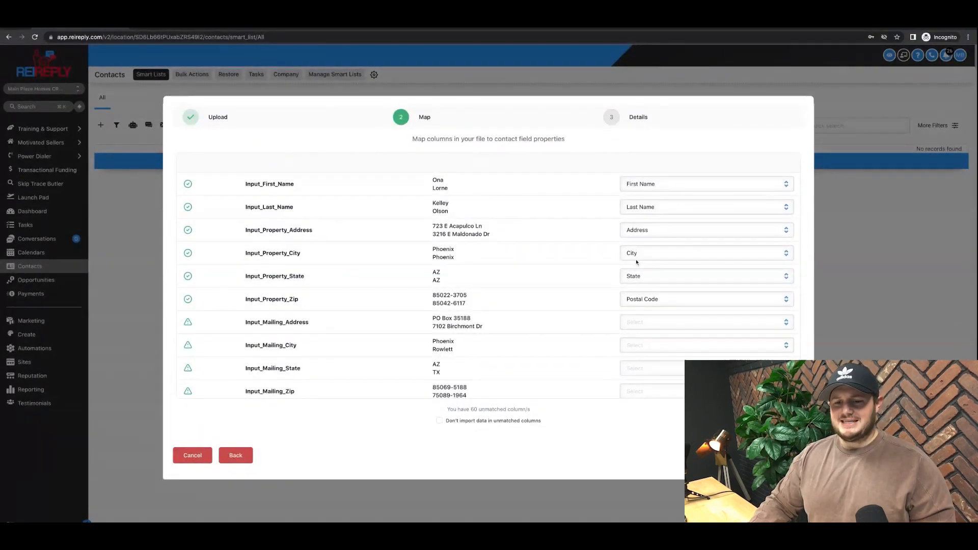
scroll(637, 260, "down", 9)
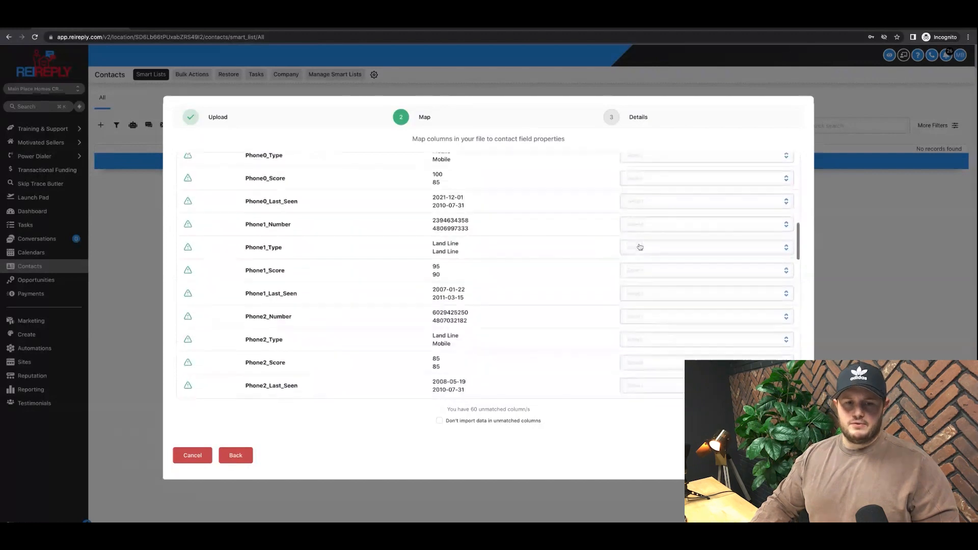
scroll(640, 246, "down", 5)
left_click(439, 421)
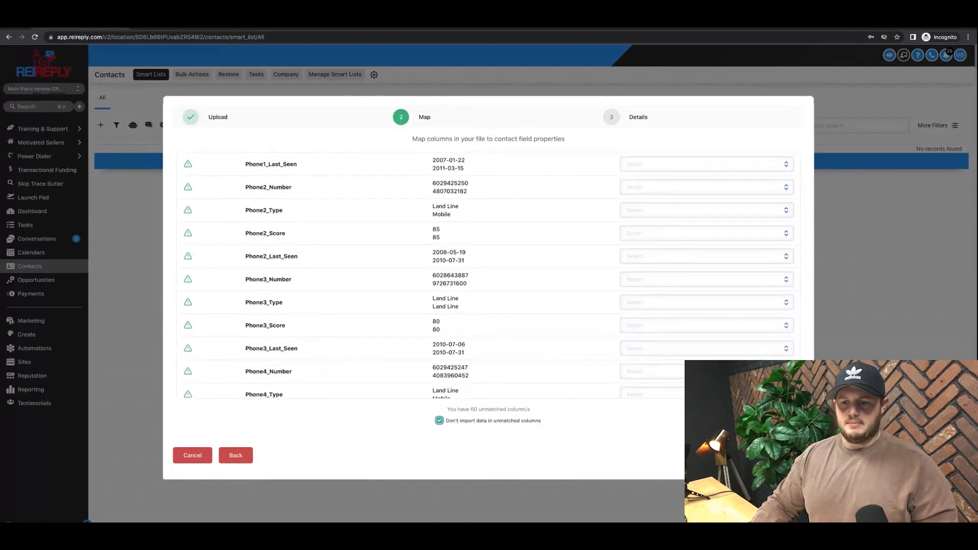
left_click(786, 455)
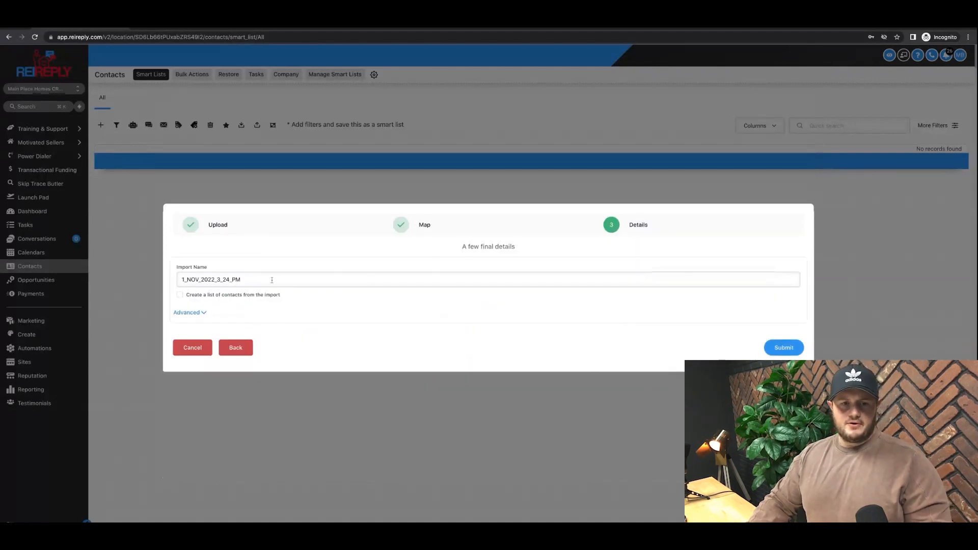
Step: Name the import "Arizona Foreclosures" and choose to create a list of contacts from it
double_click(271, 280)
type("A")
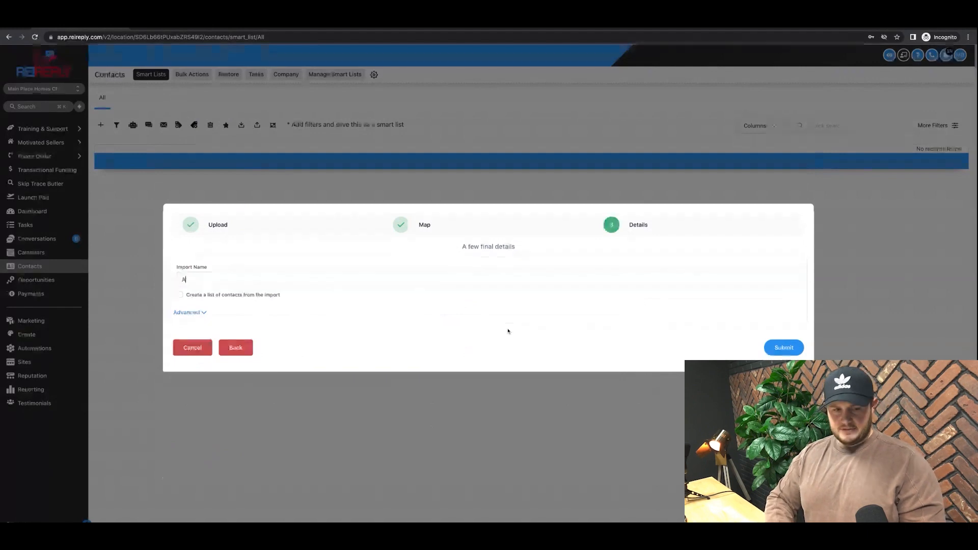
type("rizona Foreclosures")
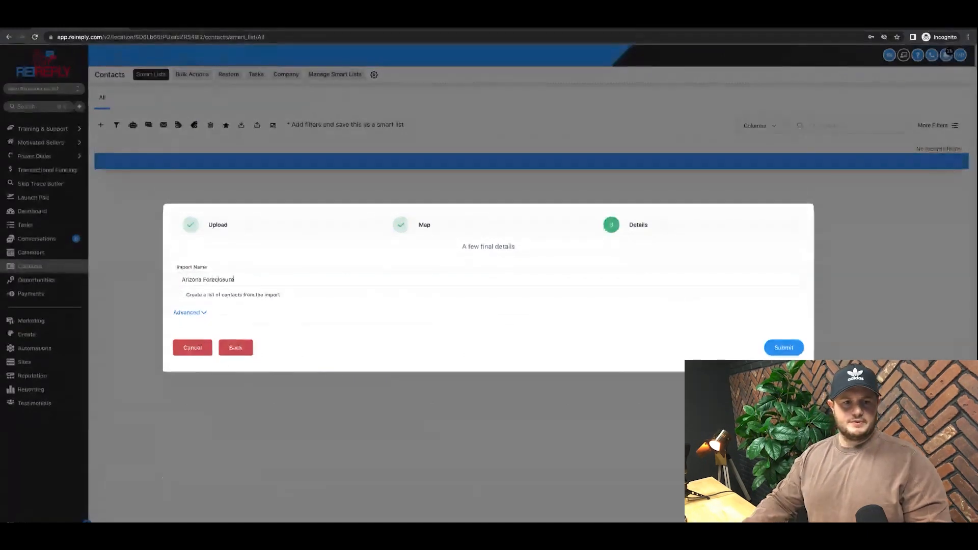
left_click(181, 296)
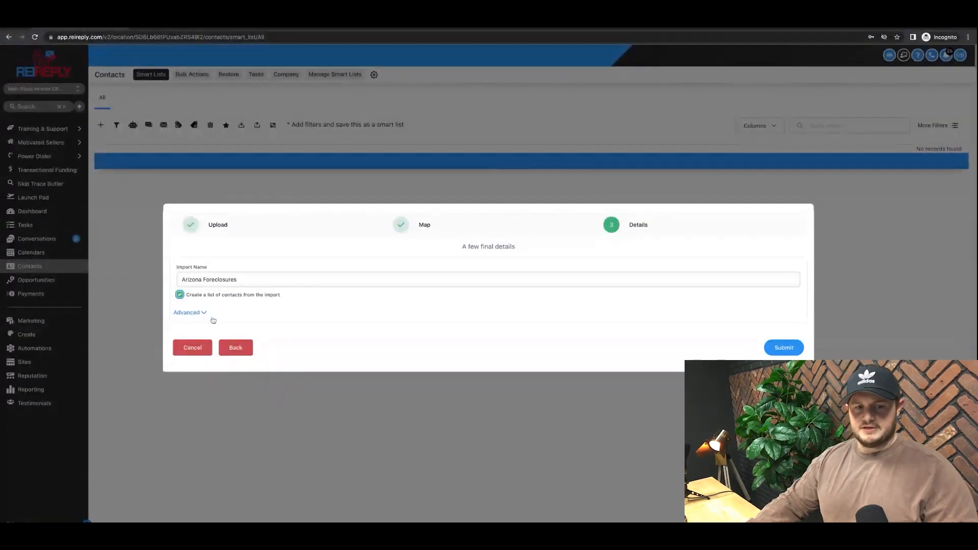
Step: Add the existing tag "foreclosure" and a new tag "11/1/22" in the import's advanced options
left_click(205, 312)
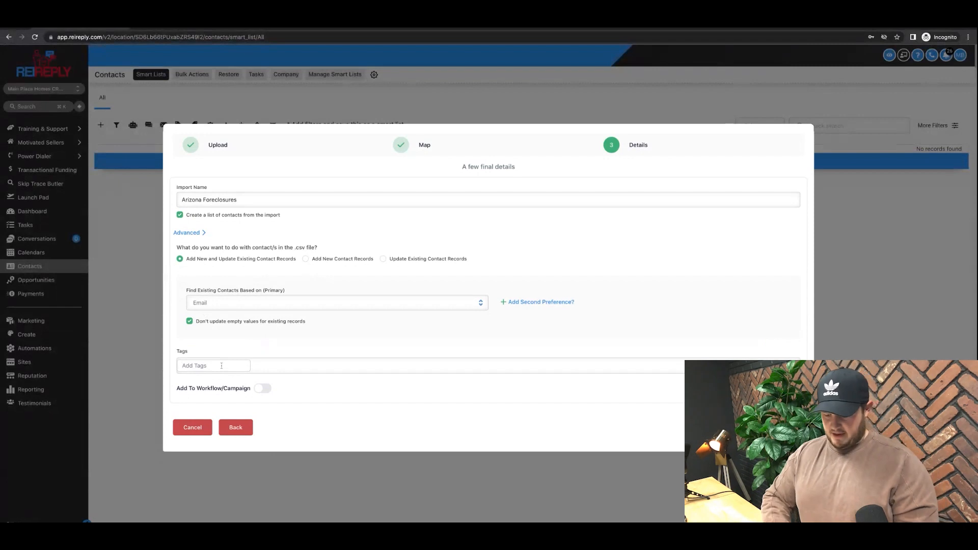
type("foreclosure")
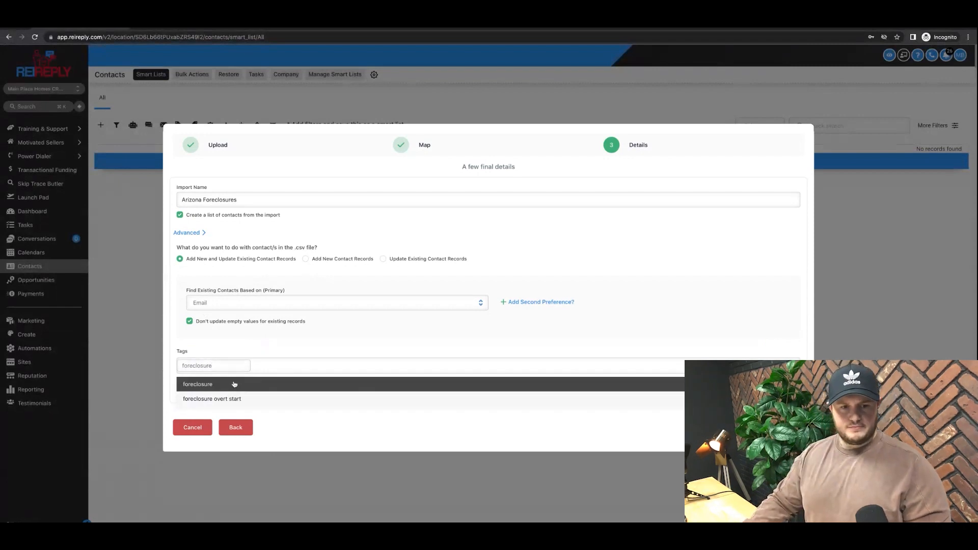
left_click(234, 384)
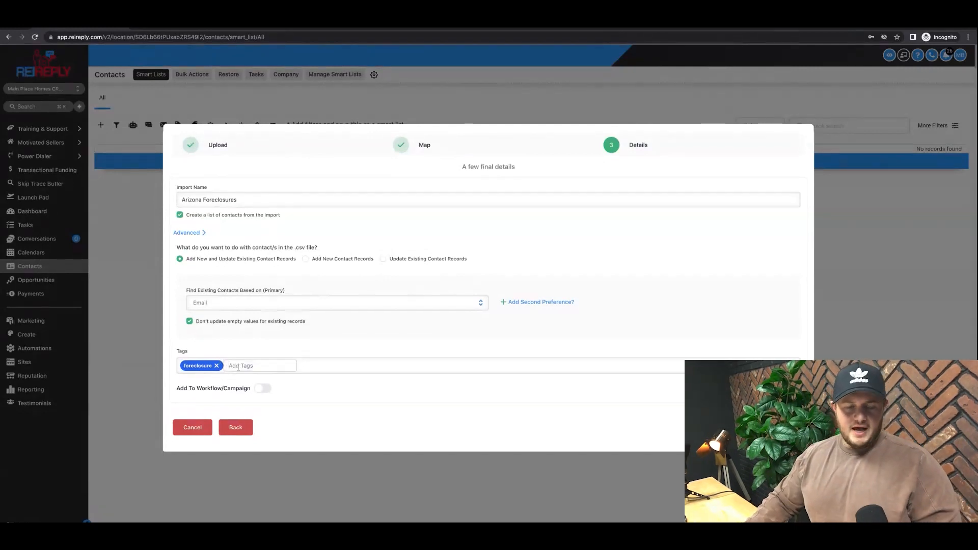
left_click(257, 369)
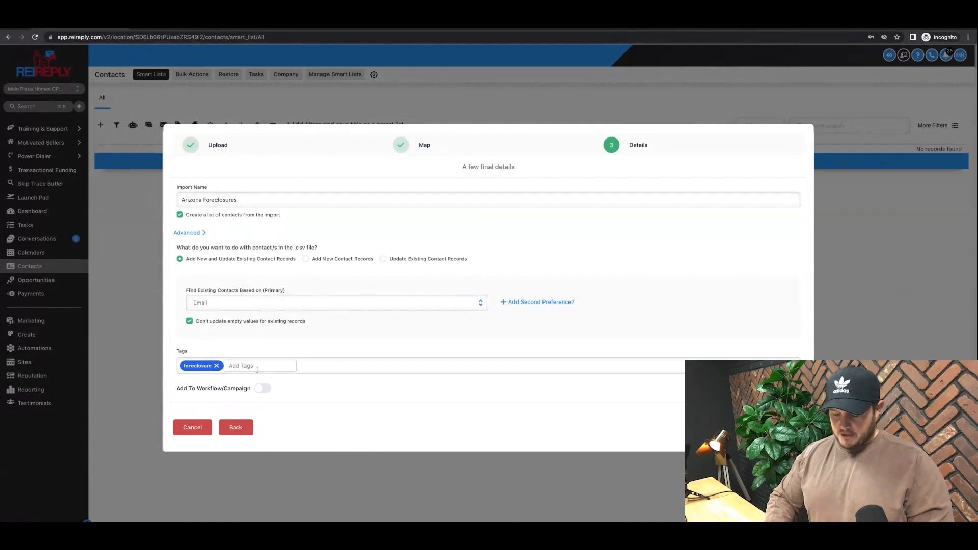
type("11/1/22")
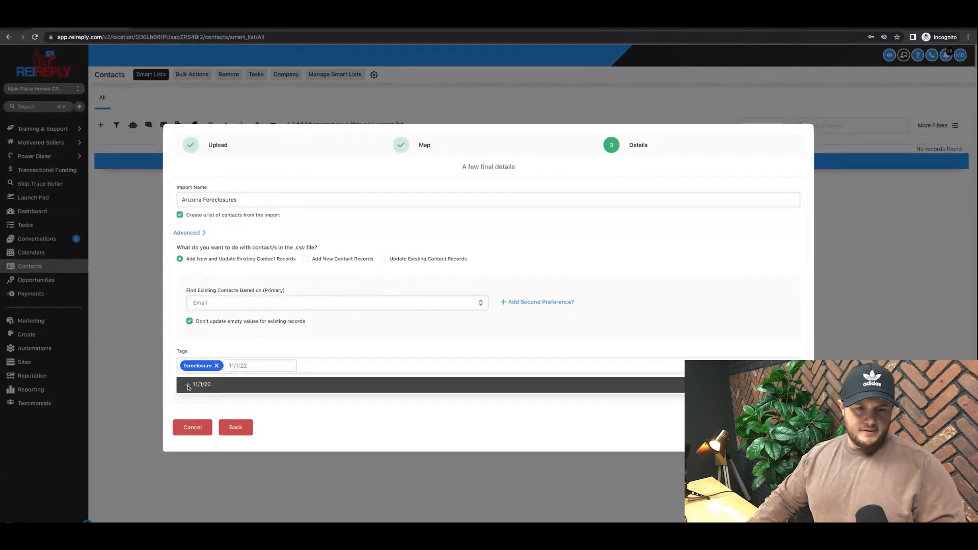
left_click(189, 385)
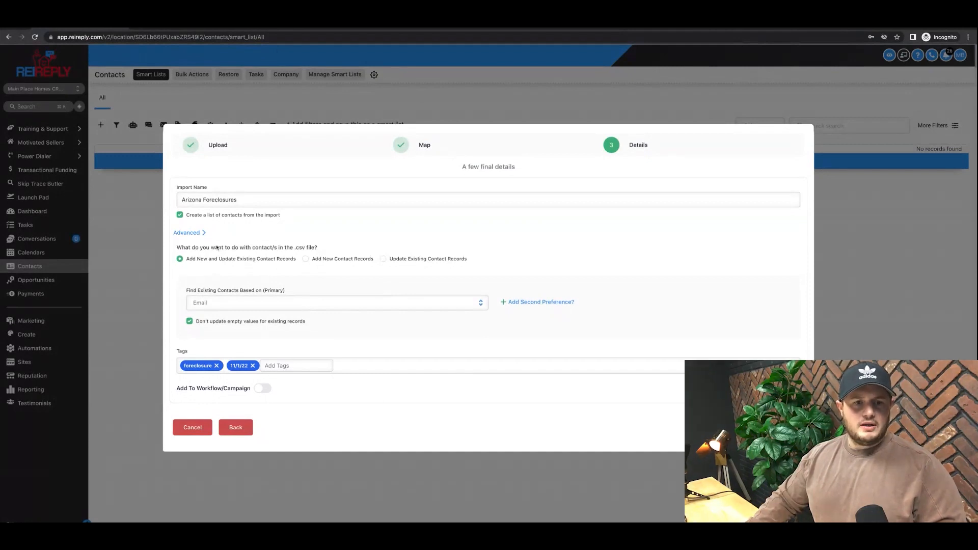
Step: Submit the contact import, check the bulk action's progress details, and close them
left_click(784, 428)
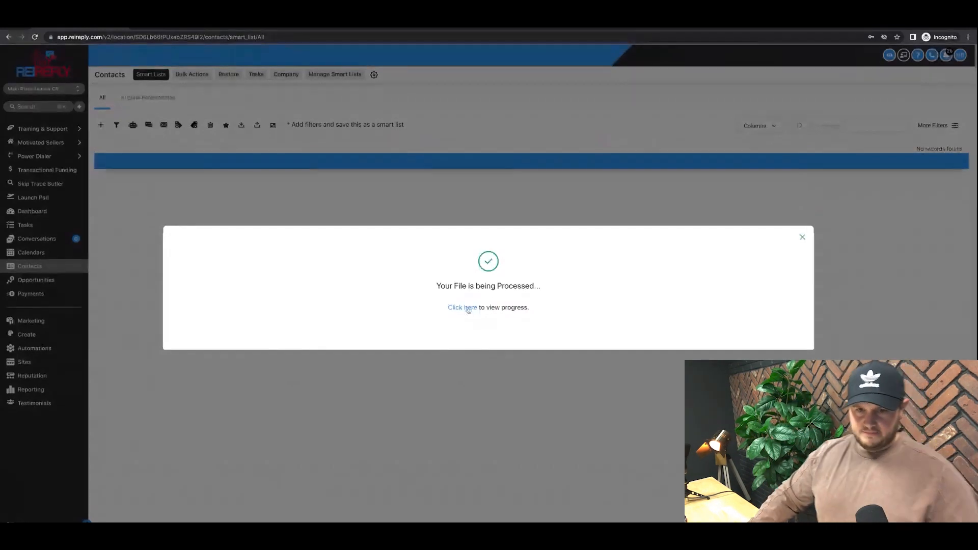
left_click(468, 308)
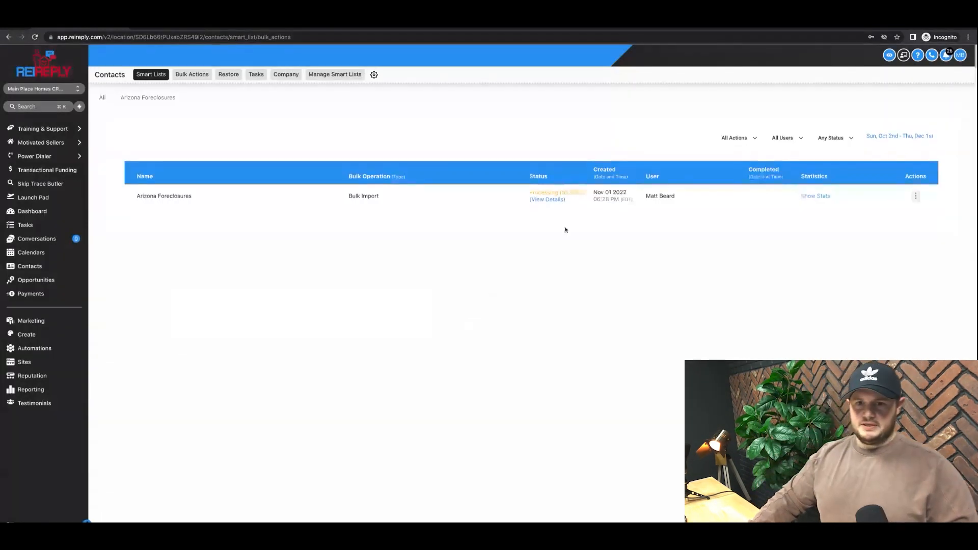
left_click(554, 199)
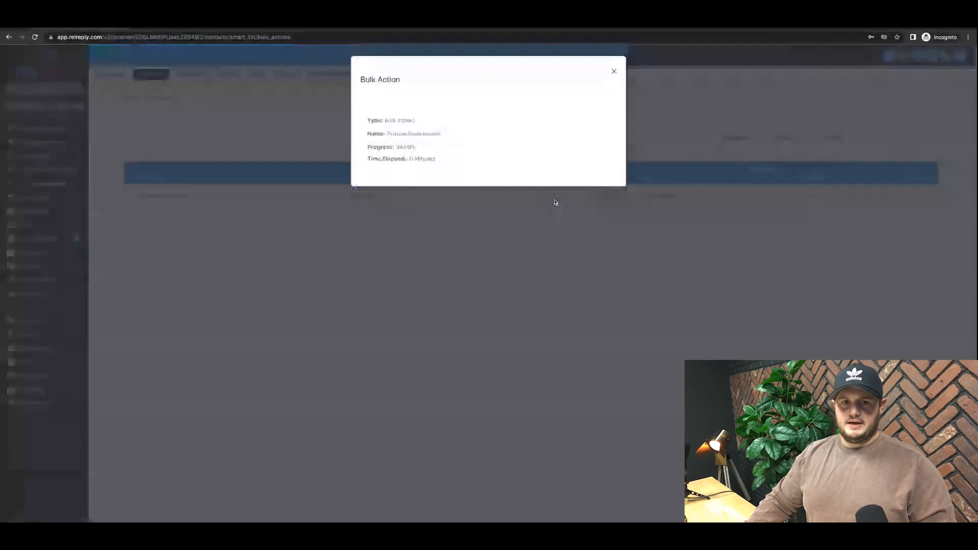
left_click(614, 70)
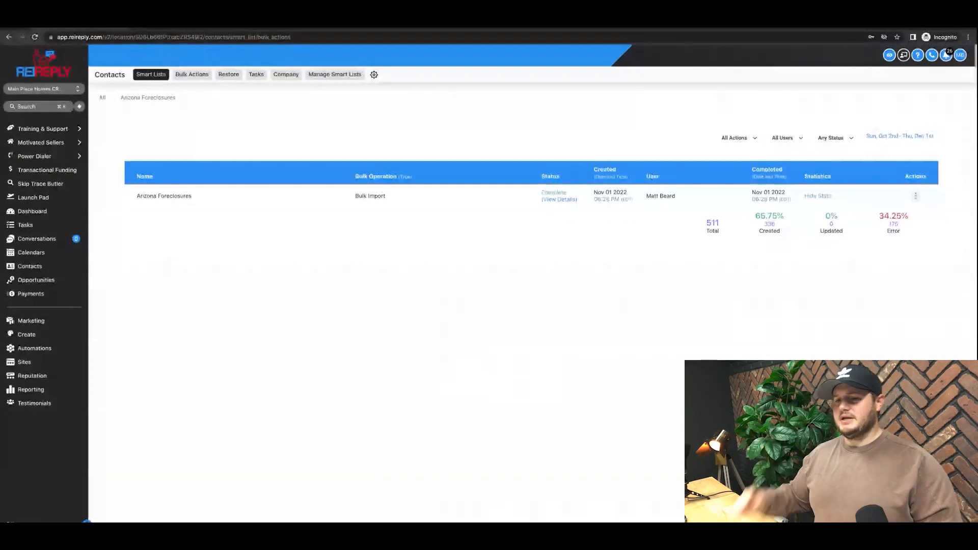
Step: Examine the Arizona Foreclosures import's error, created and total statistics in the bulk actions list
left_click_drag(868, 216, 914, 235)
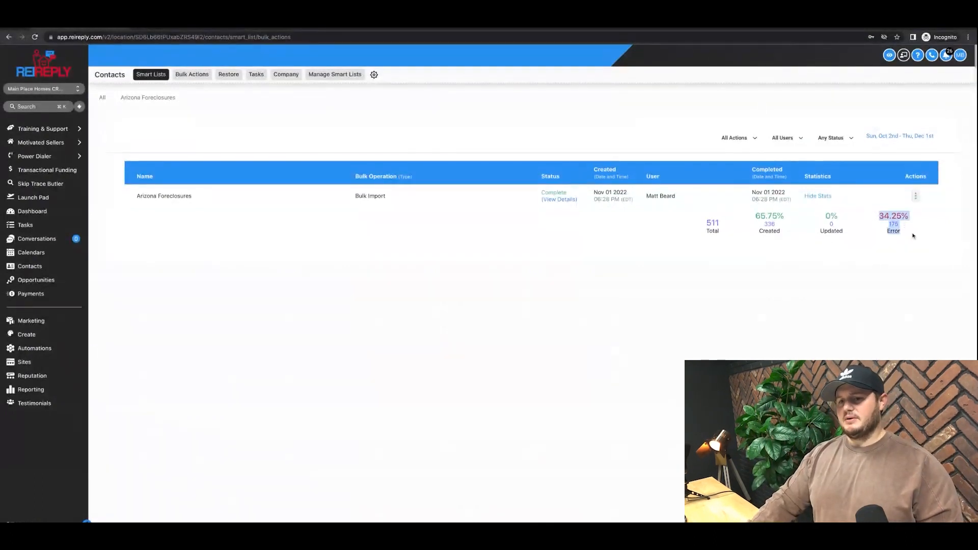
left_click(908, 261)
left_click_drag(747, 220, 912, 235)
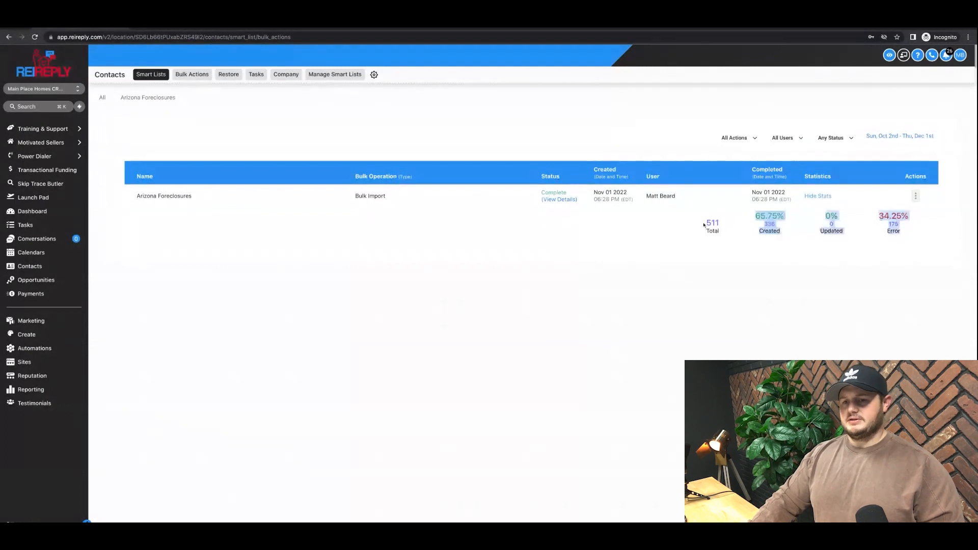
left_click_drag(703, 224, 729, 233)
left_click(729, 236)
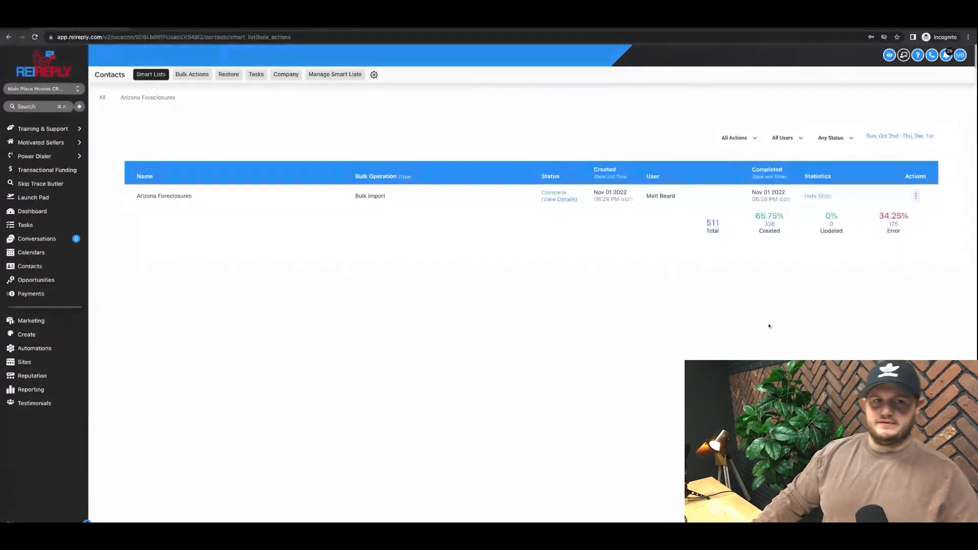
Step: Open the Arizona Foreclosures smart list and remove its import batch id filter
left_click(160, 100)
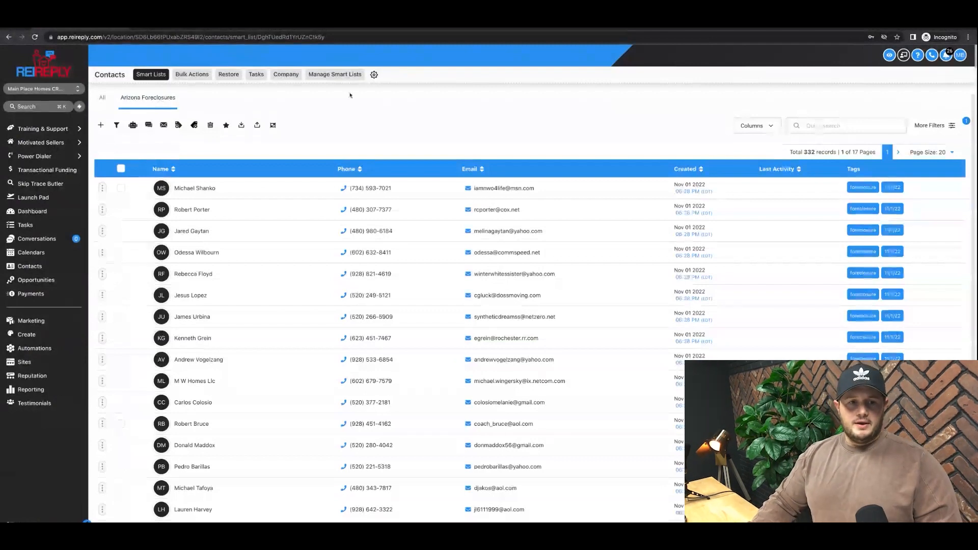
left_click(932, 125)
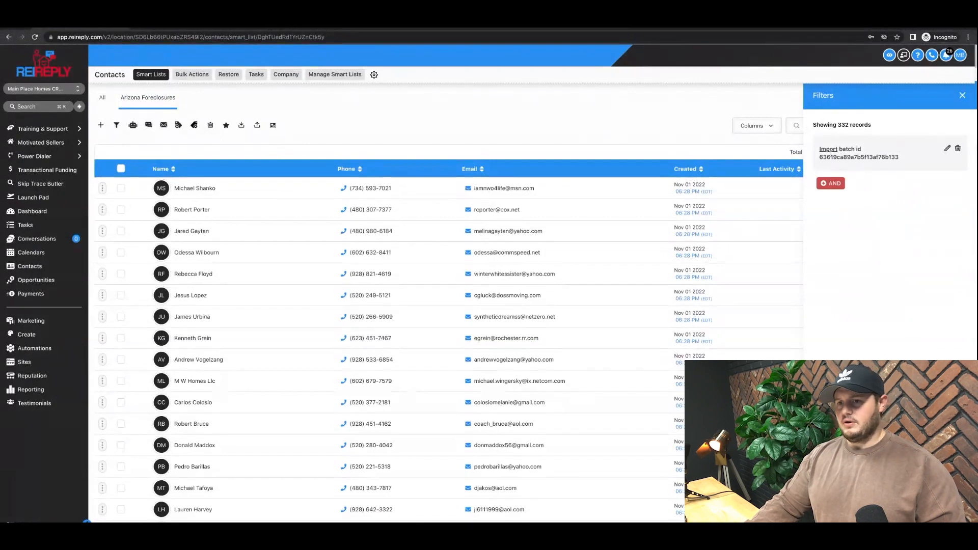
left_click(958, 149)
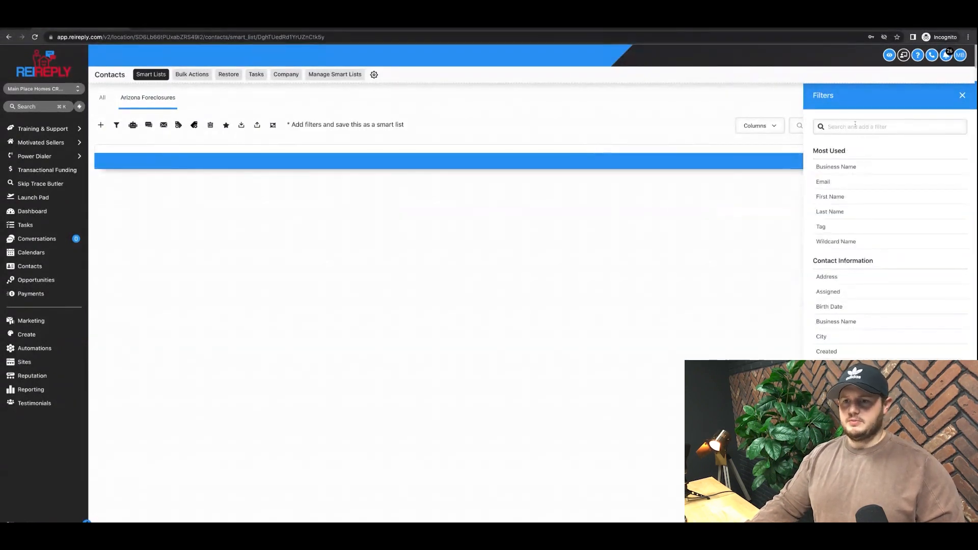
Step: Filter the Arizona Foreclosures list to contacts whose tag is "11/1/22" and close the filters
left_click(855, 126)
type("ta")
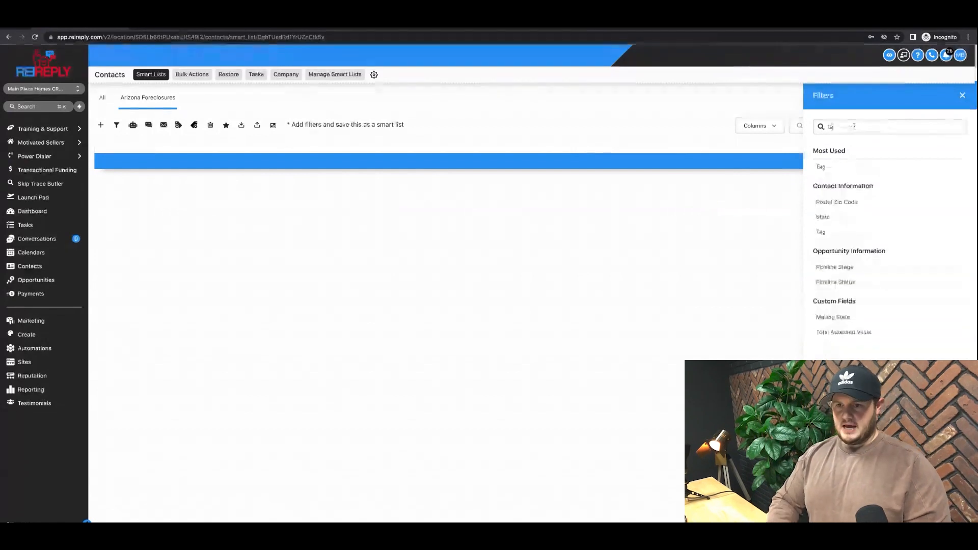
type("g")
left_click(828, 167)
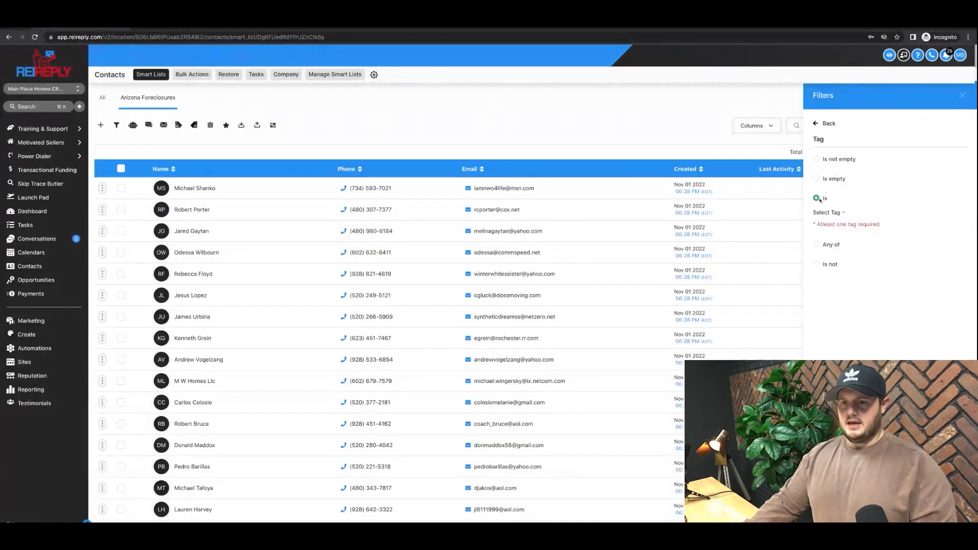
left_click(833, 213)
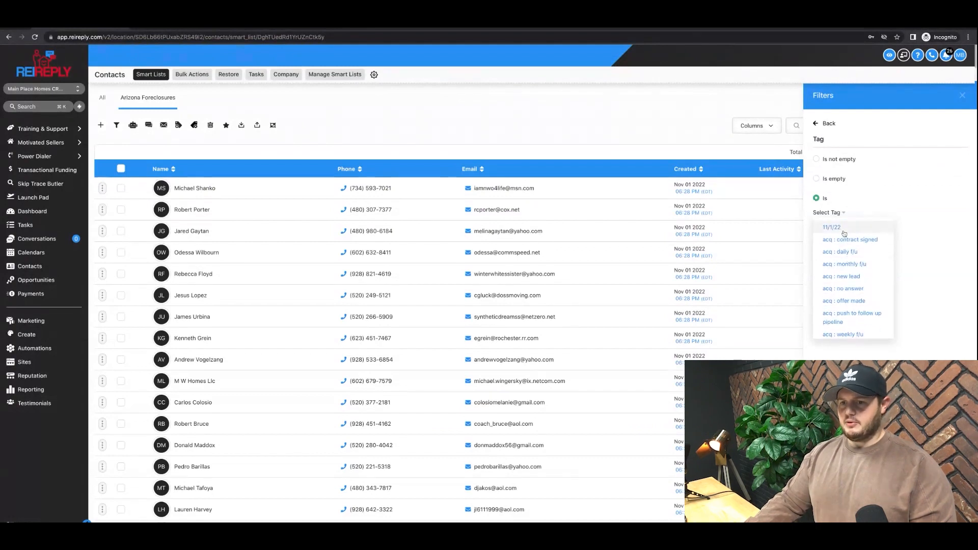
left_click(832, 227)
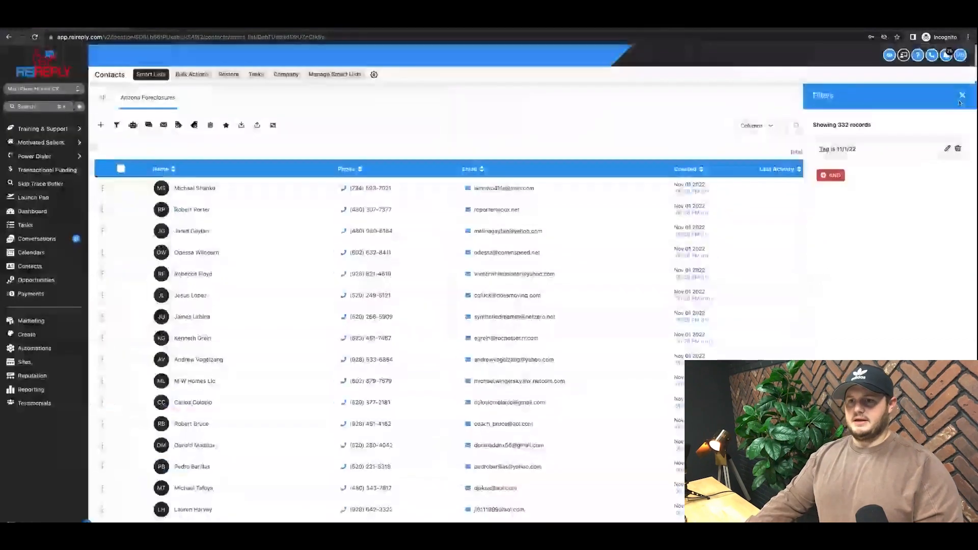
left_click(962, 99)
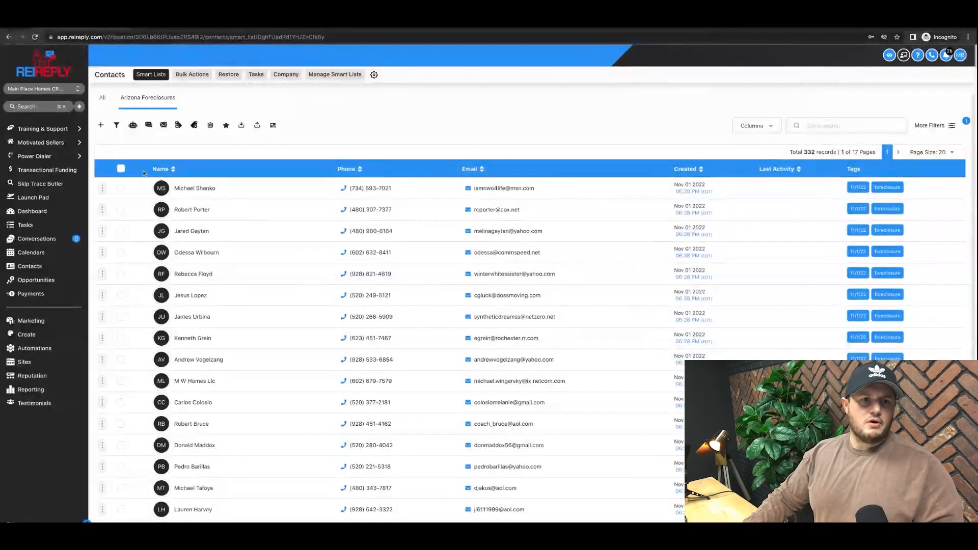
Step: Open the first contact in the list and begin adding an opportunity to its record
scroll(137, 170, "down", 2)
scroll(137, 170, "up", 2)
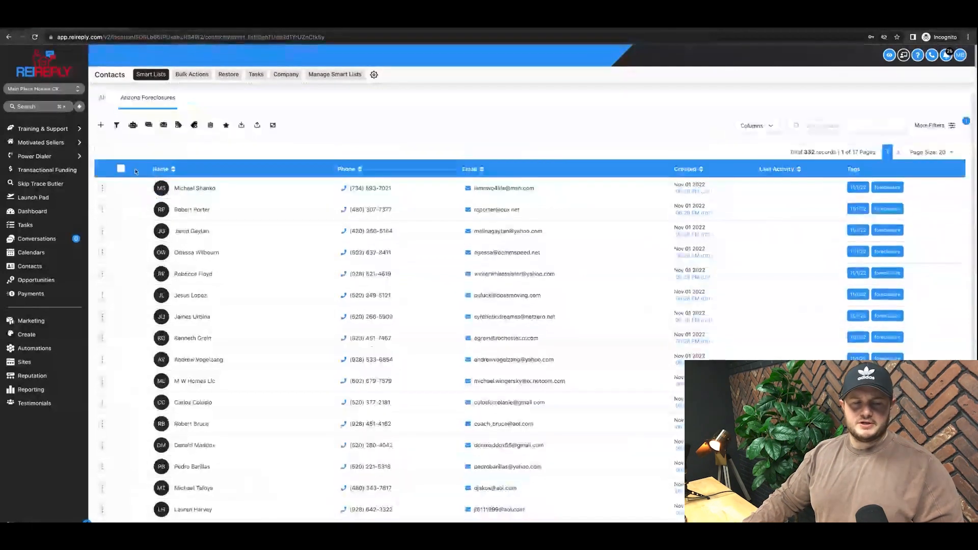
scroll(123, 159, "down", 1)
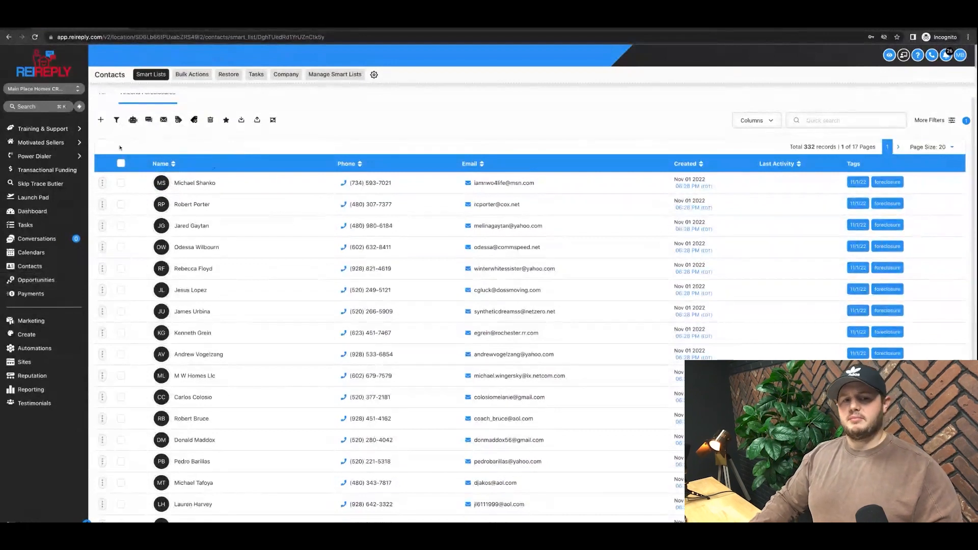
left_click(193, 186)
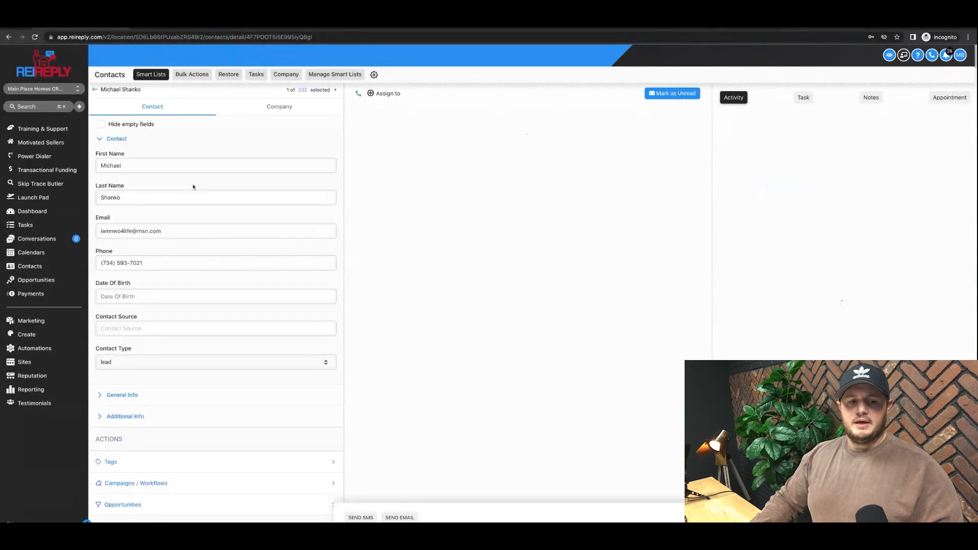
scroll(244, 319, "down", 4)
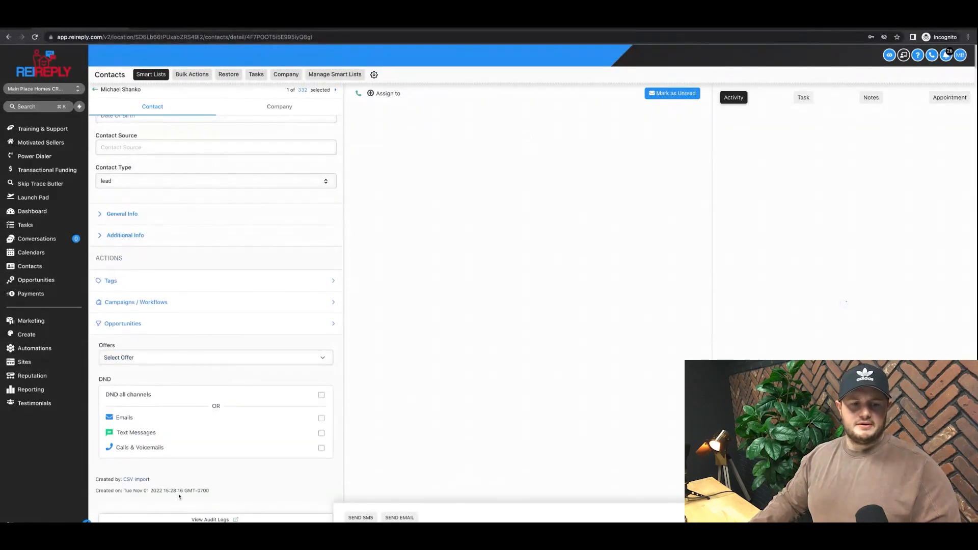
left_click(325, 326)
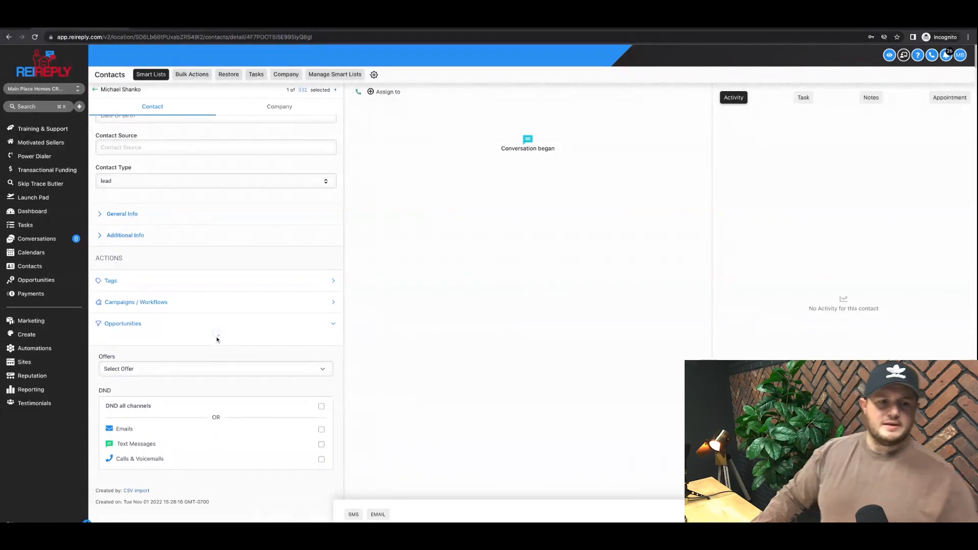
left_click(106, 337)
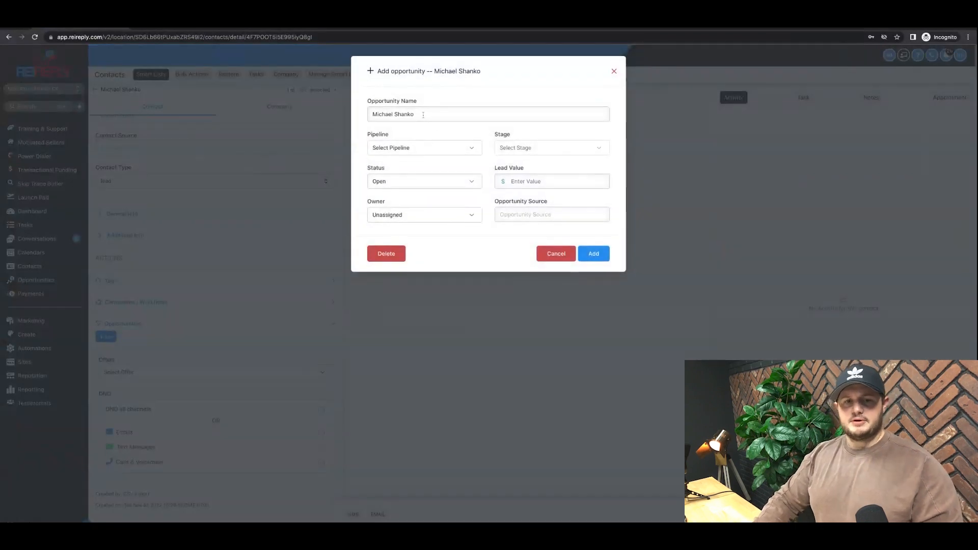
Step: Replace the opportunity name with the property's street address, city and state
left_click_drag(424, 114, 362, 116)
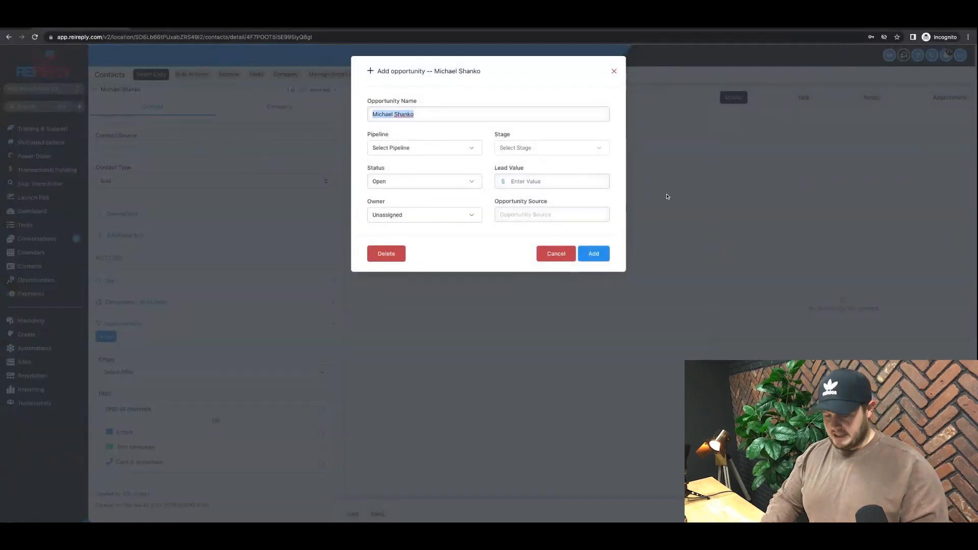
type("123 Main")
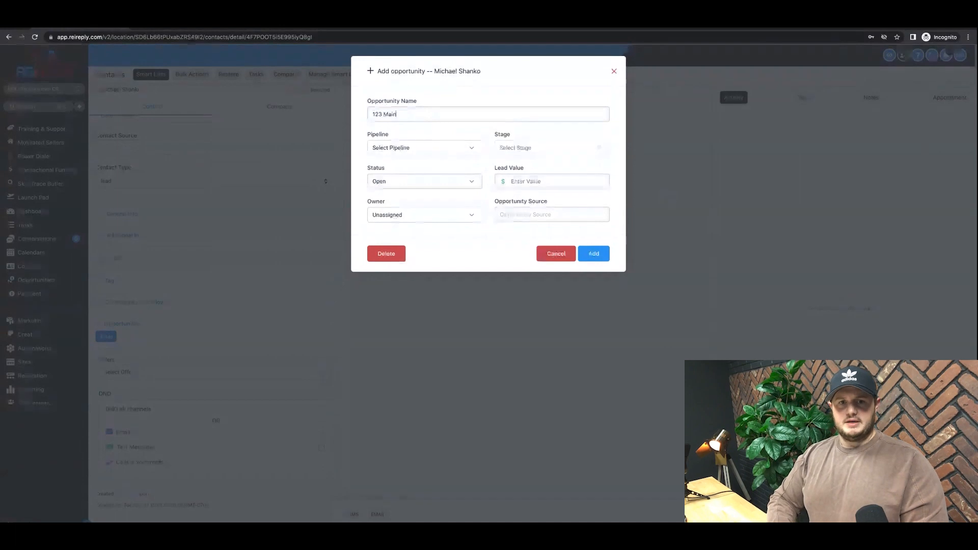
type(" St. Me")
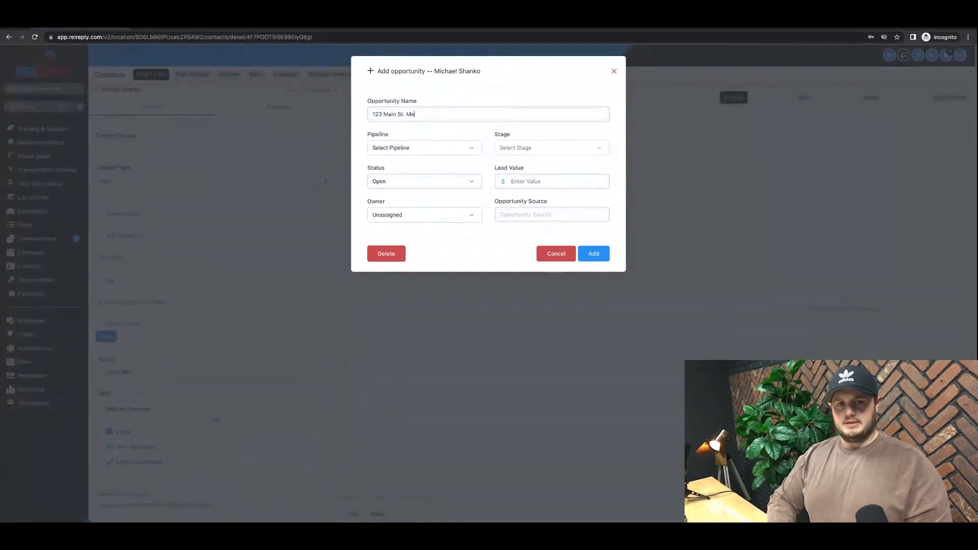
type("sa, AZ")
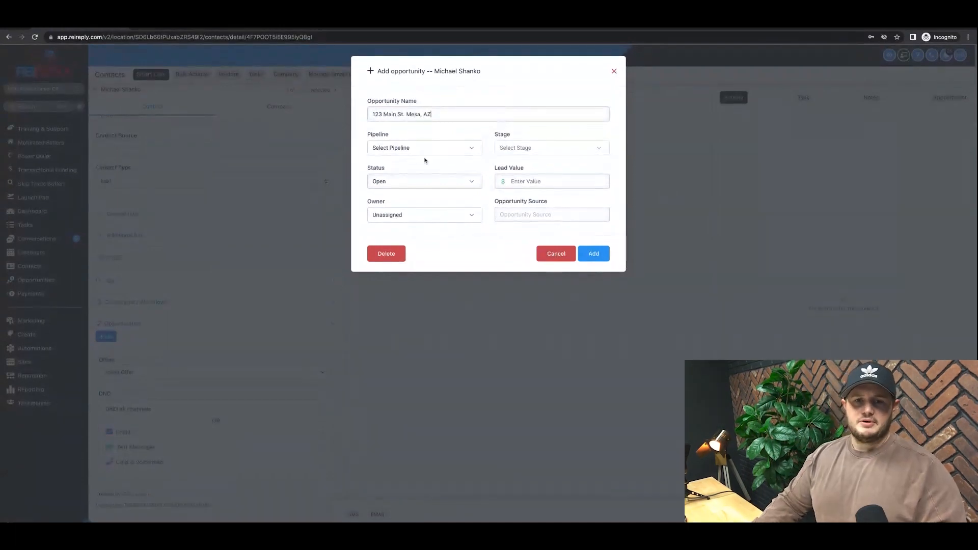
Step: Assign the opportunity to the Acquisition Pipeline at the New Lead stage
left_click(431, 148)
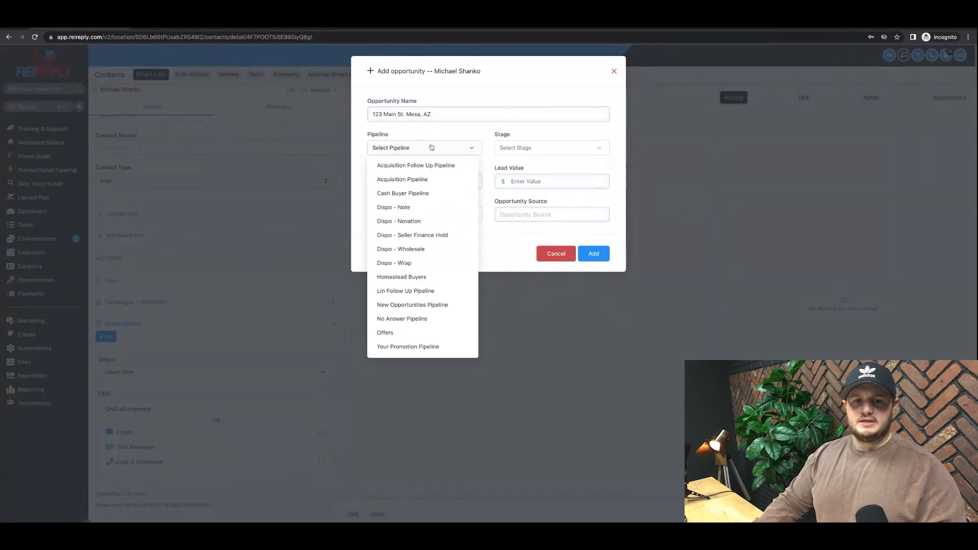
left_click(423, 179)
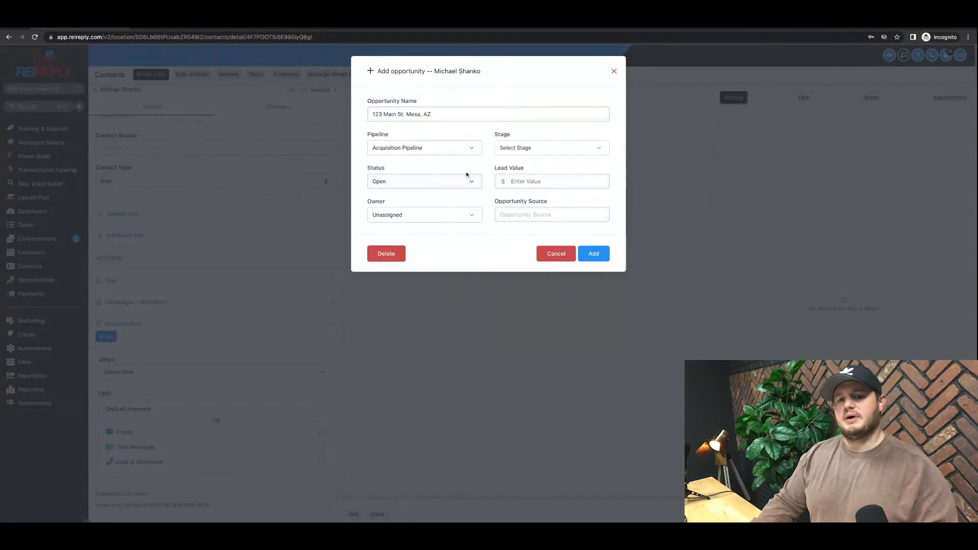
left_click(555, 149)
left_click(545, 164)
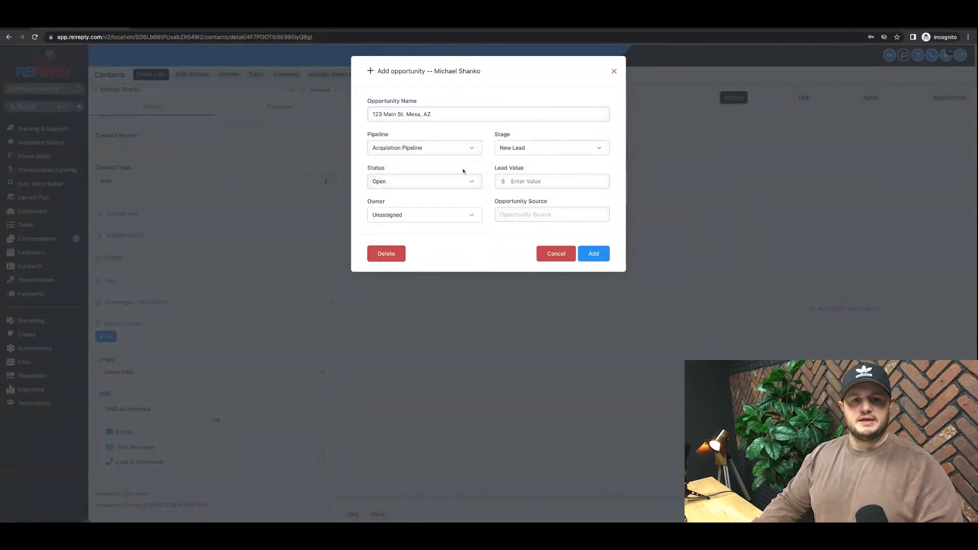
Step: Set the listed user as the opportunity's owner and try to add the opportunity to the contact
left_click(464, 217)
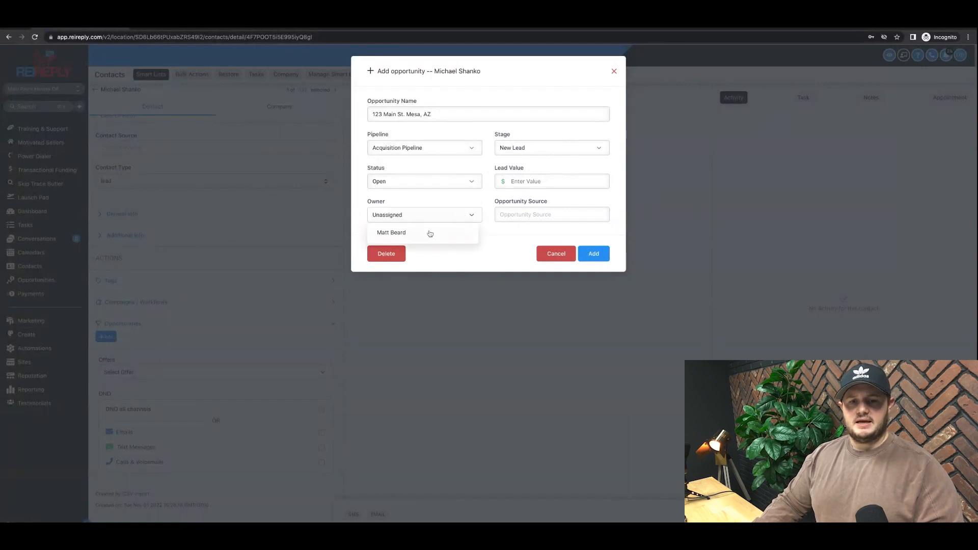
left_click(428, 231)
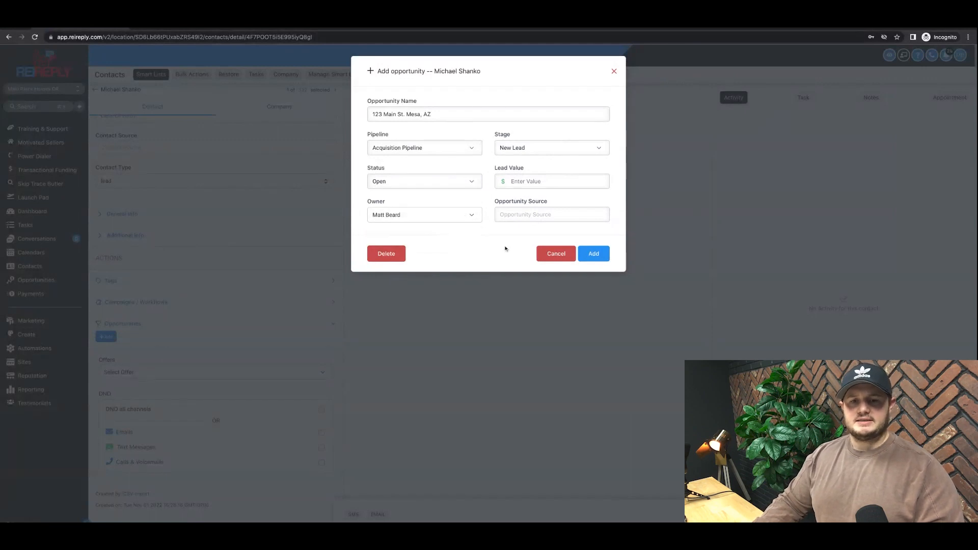
left_click(607, 257)
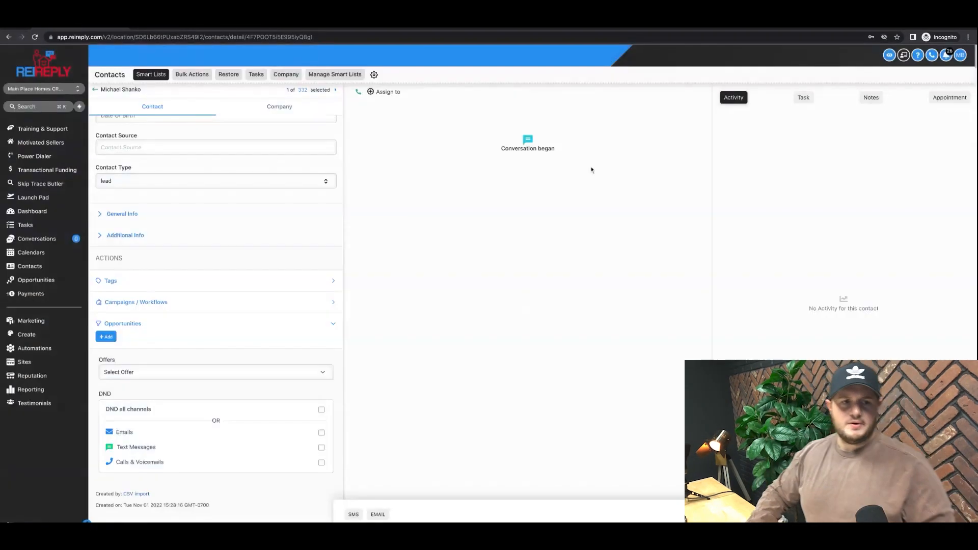
Step: Return to the Arizona Foreclosures list and select all of its contacts across all pages
left_click(95, 91)
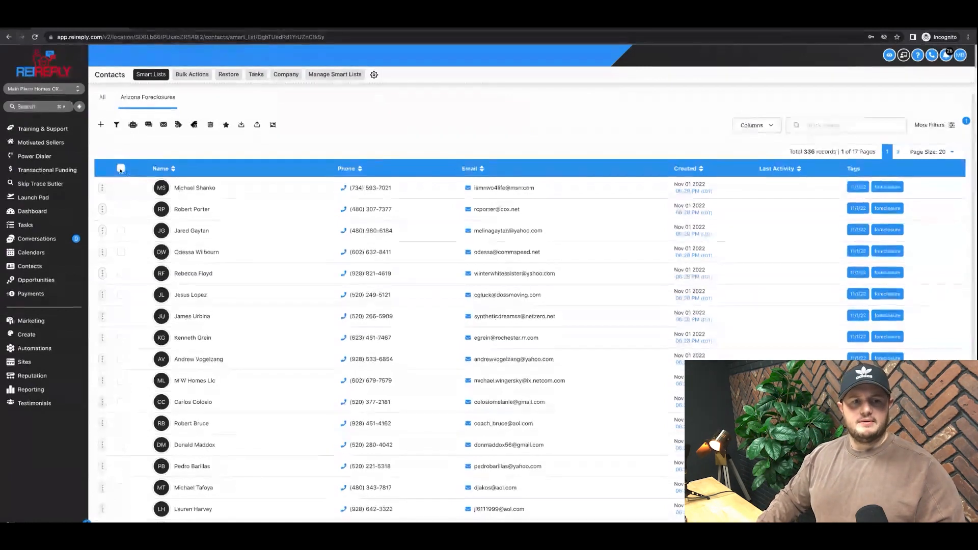
left_click(120, 169)
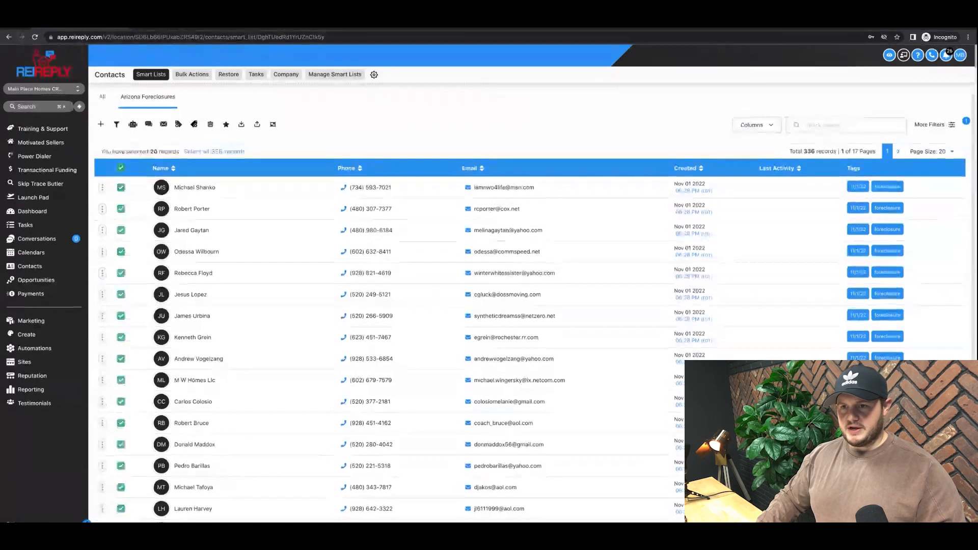
left_click(120, 169)
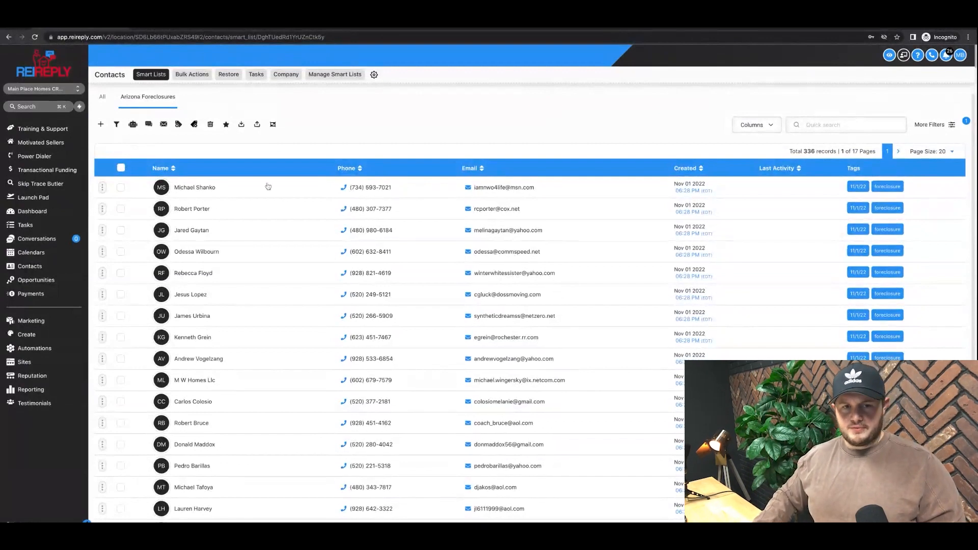
left_click(121, 167)
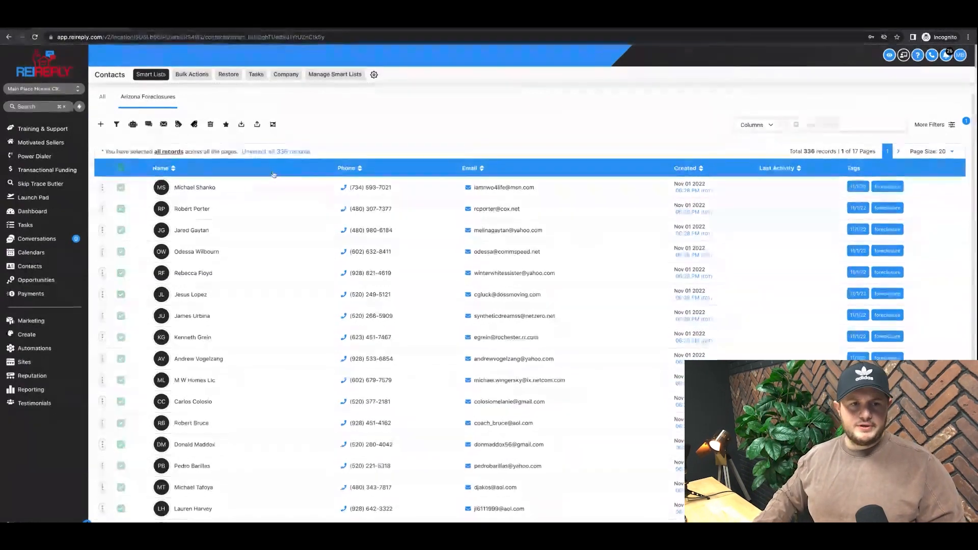
Step: Start adding the selected contacts in drip mode to the campaign "Foreclosure Campaign (2 weeks) FORECLOSURE IS MENTIONED"
left_click(133, 125)
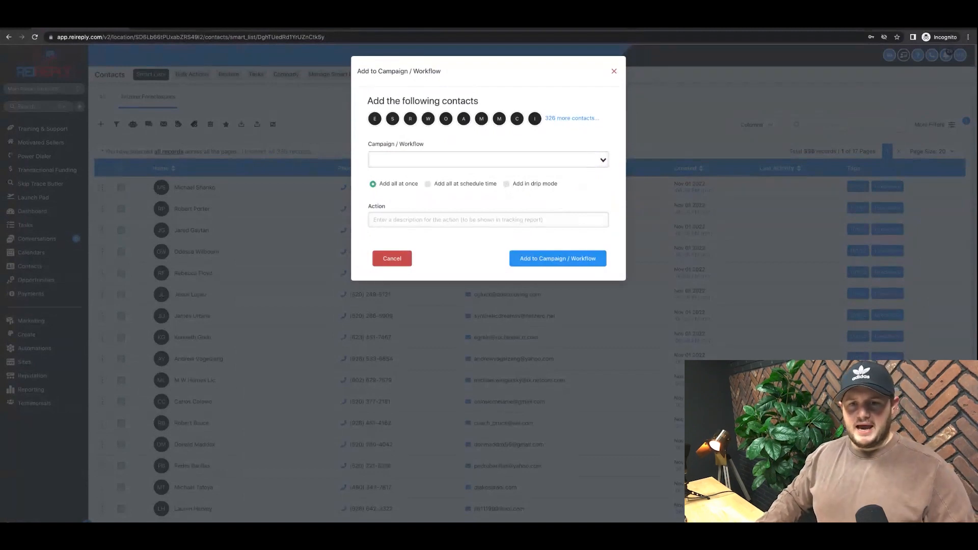
left_click(507, 184)
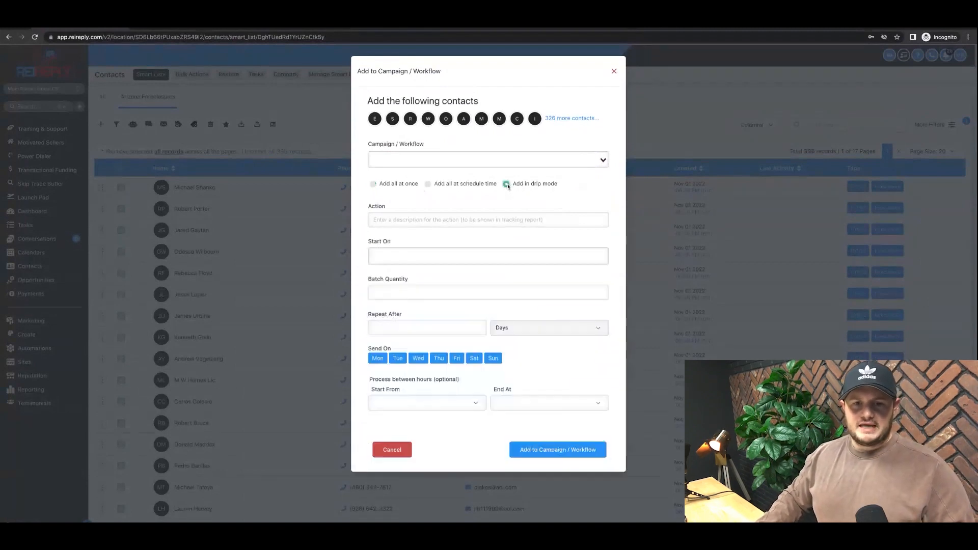
left_click(488, 160)
scroll(448, 238, "down", 3)
scroll(448, 238, "down", 5)
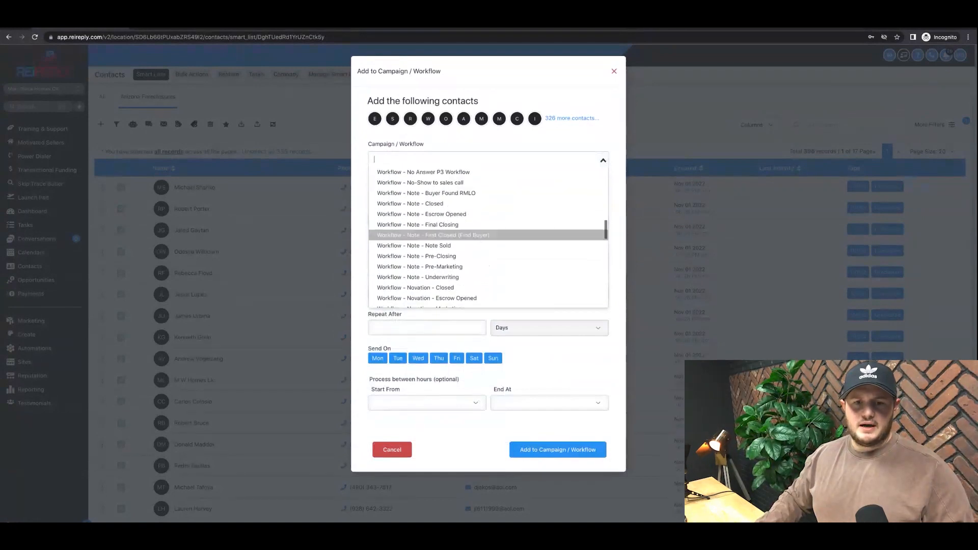
scroll(449, 234, "up", 10)
scroll(449, 238, "down", 10)
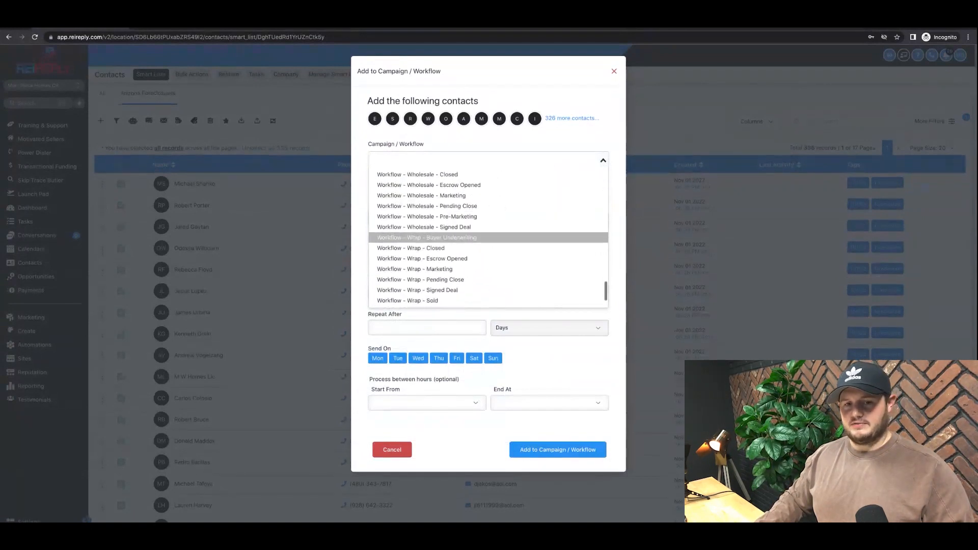
scroll(449, 238, "up", 15)
scroll(466, 234, "down", 2)
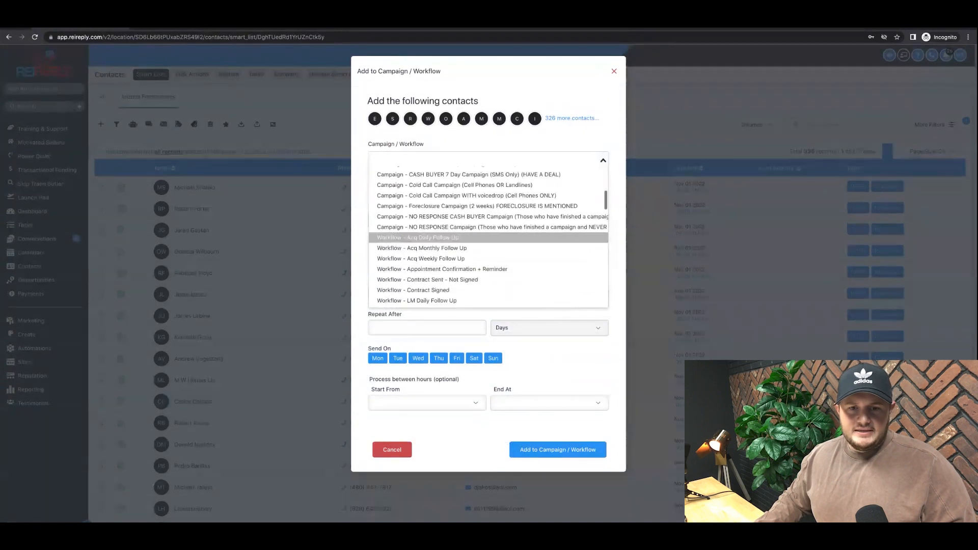
scroll(466, 235, "up", 3)
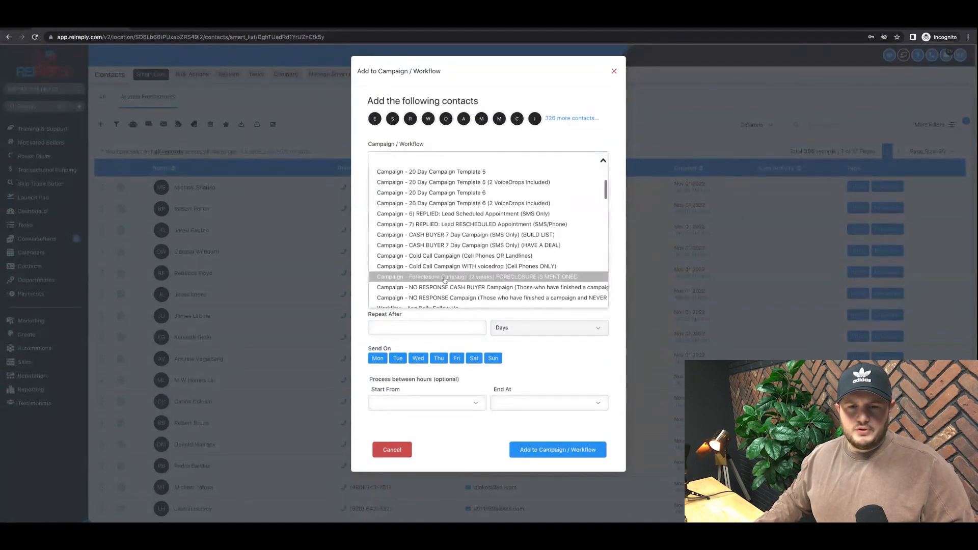
left_click(446, 276)
Step: Describe the campaign action as SMS and set its start to Tue, Nov 1, 2022 3:45 PM
left_click(420, 219)
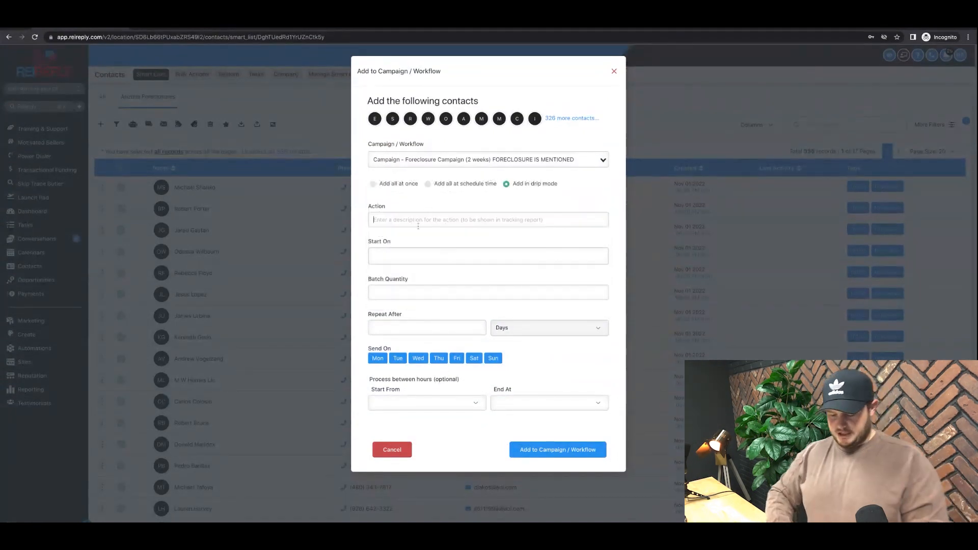
type("SMS")
left_click(384, 255)
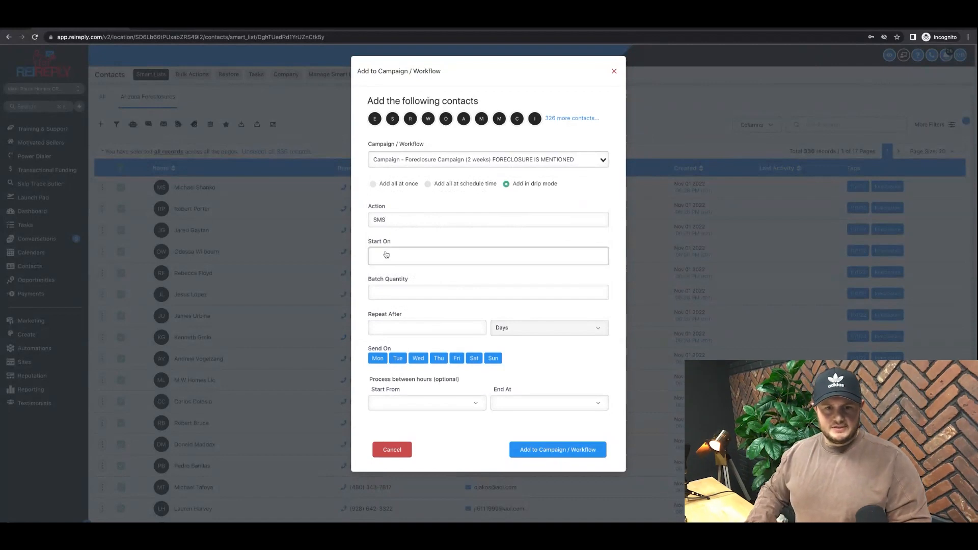
left_click(416, 338)
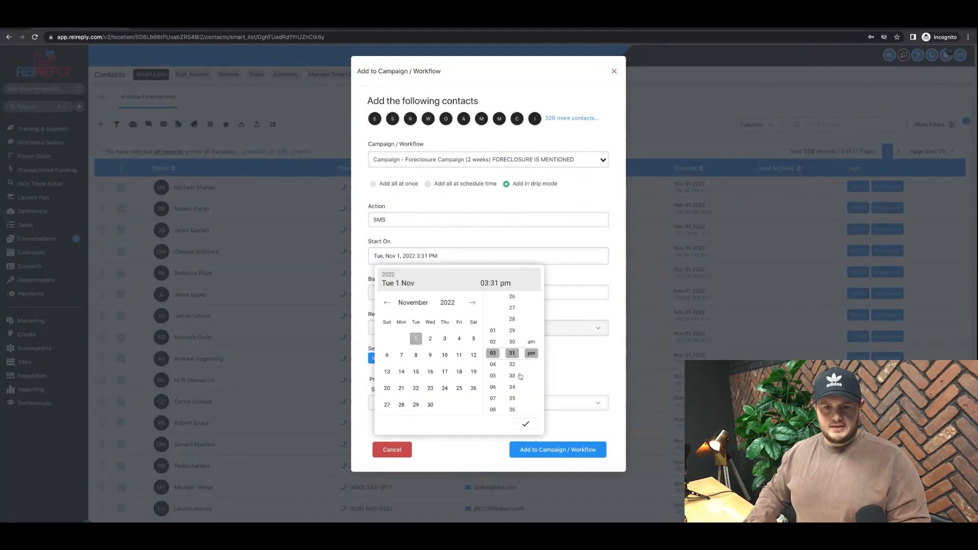
scroll(511, 360, "down", 2)
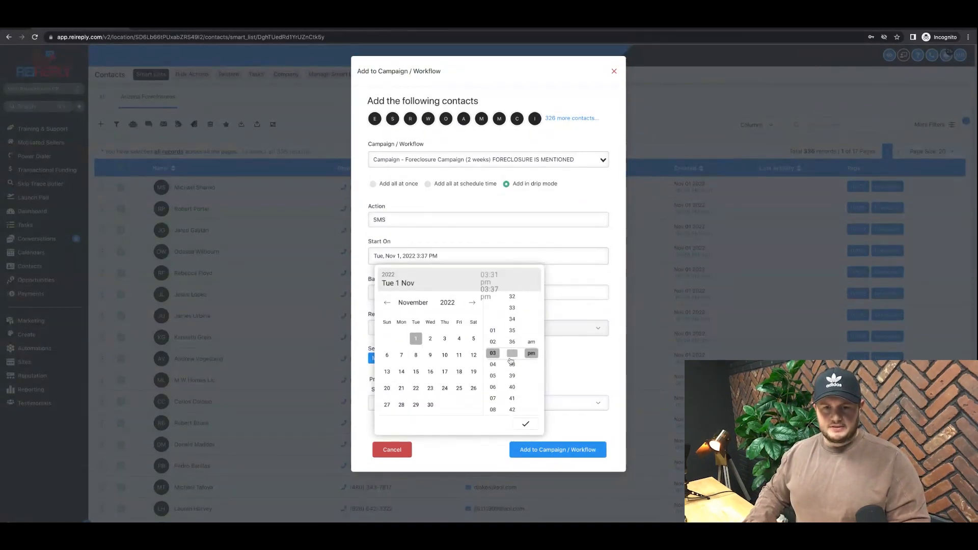
scroll(511, 361, "down", 2)
left_click(512, 387)
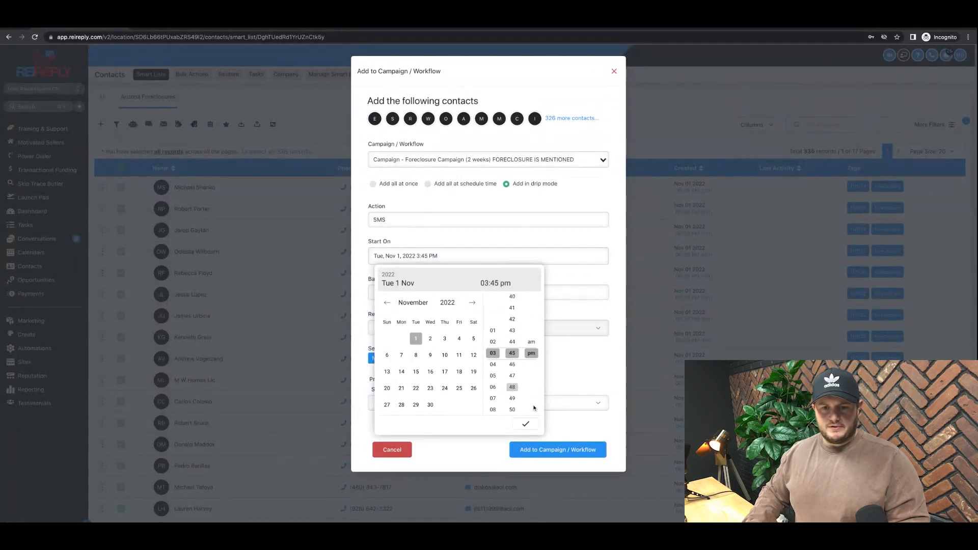
left_click(525, 424)
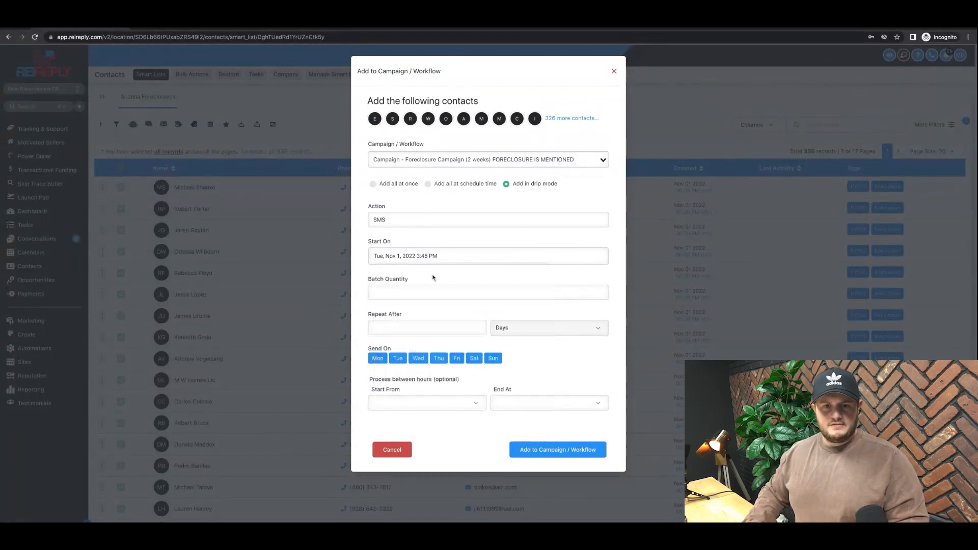
Step: Set the drip batch quantity to 30 contacts, repeating after 60 minutes
left_click(416, 295)
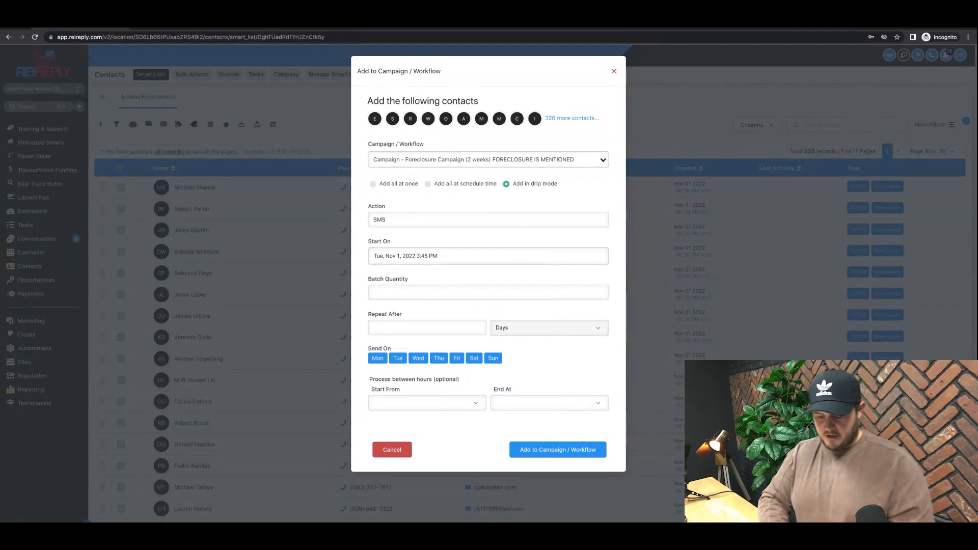
type("30")
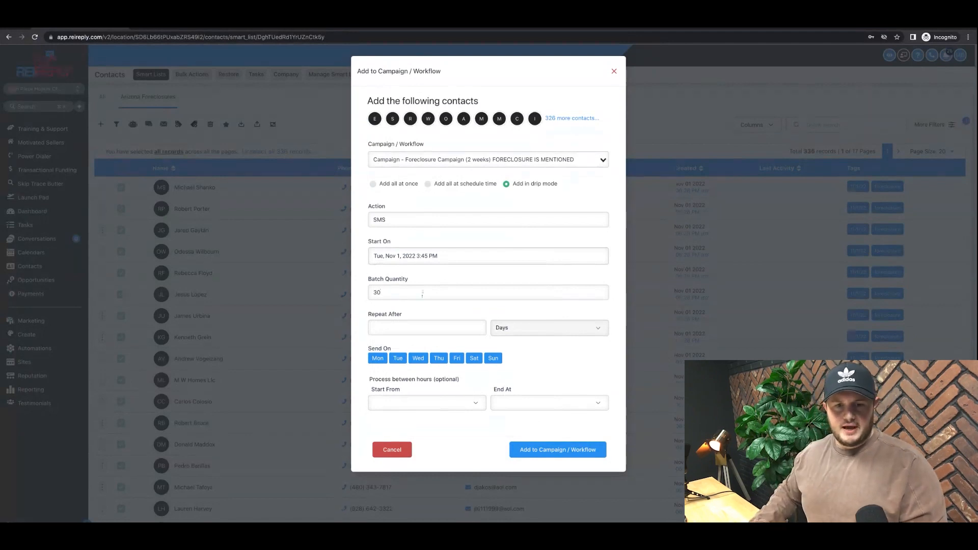
left_click(422, 323)
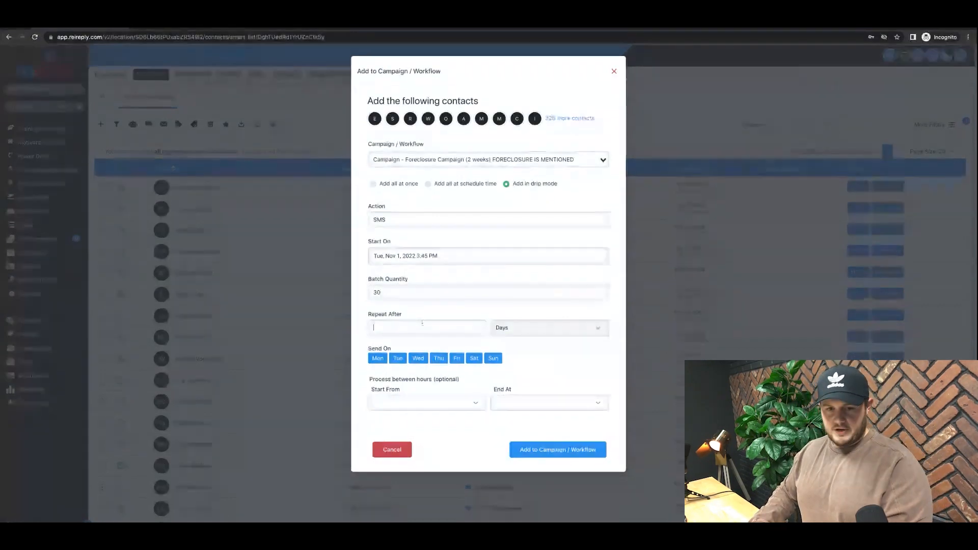
type("60")
left_click(527, 336)
left_click(525, 374)
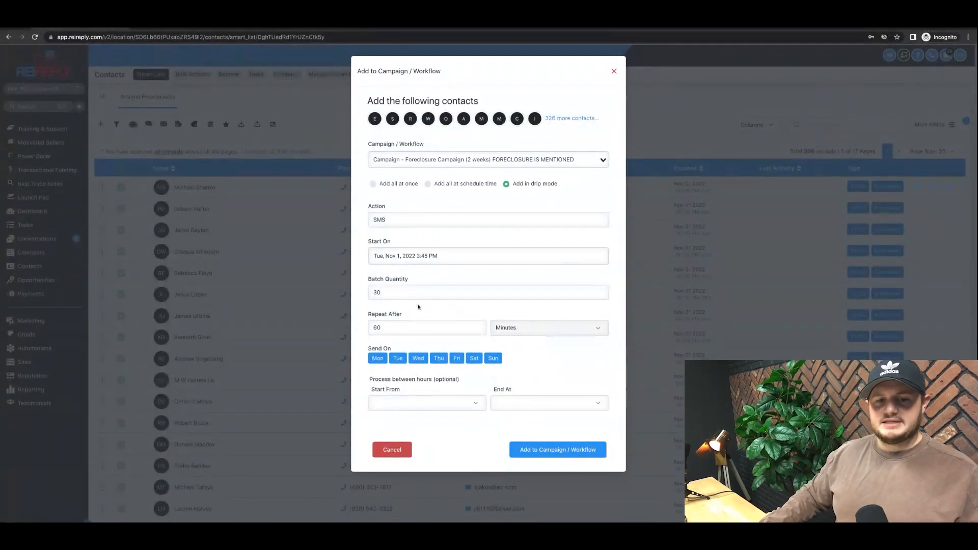
double_click(369, 294)
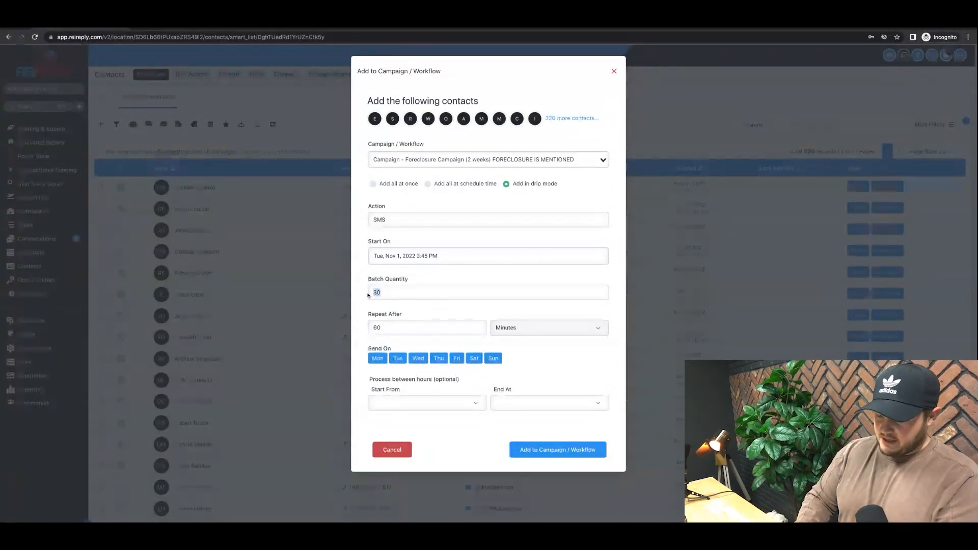
type("6")
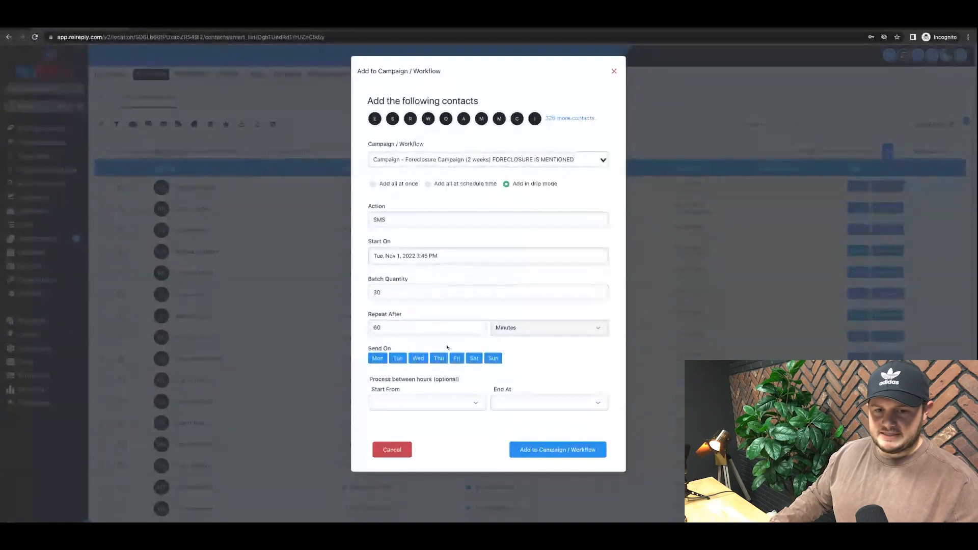
Step: Exclude Saturday and Sunday from the sending days and set the processing hours from 04:30 pm to 08:00 am
left_click(477, 358)
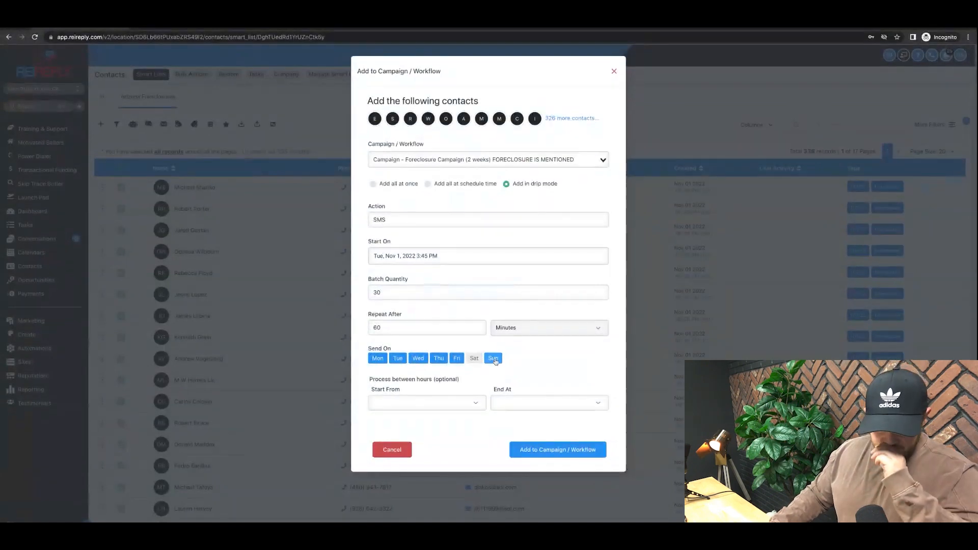
left_click(493, 359)
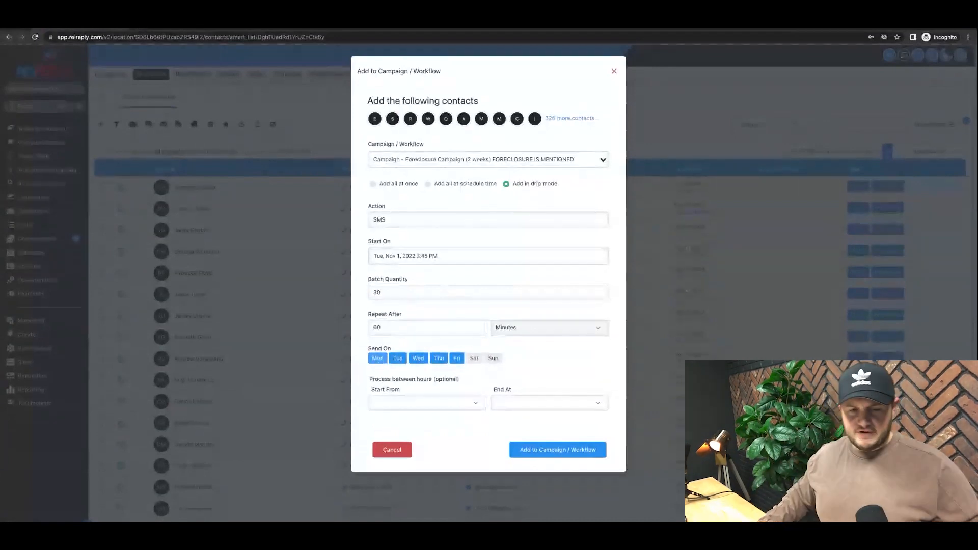
left_click(429, 403)
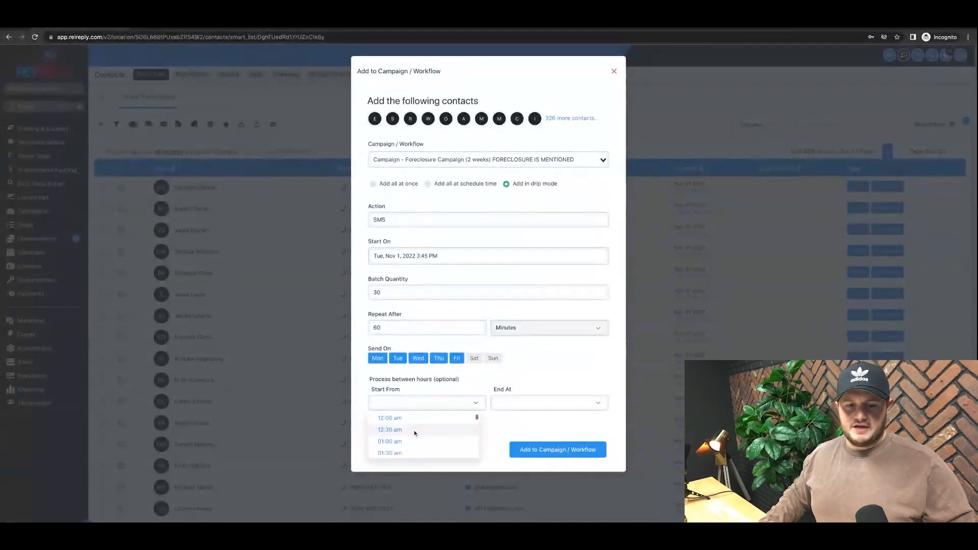
scroll(414, 435, "down", 3)
left_click(414, 433)
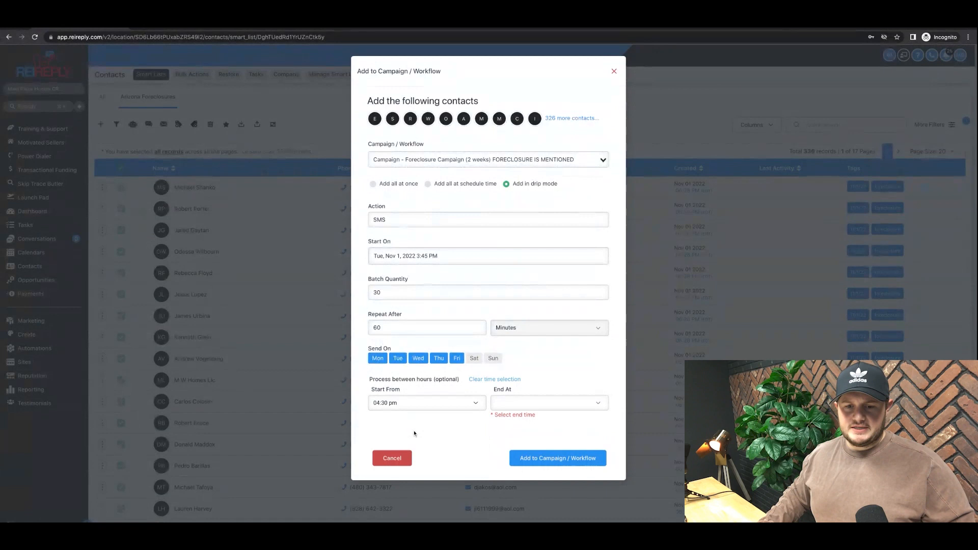
left_click(543, 403)
scroll(532, 437, "down", 3)
scroll(533, 439, "down", 3)
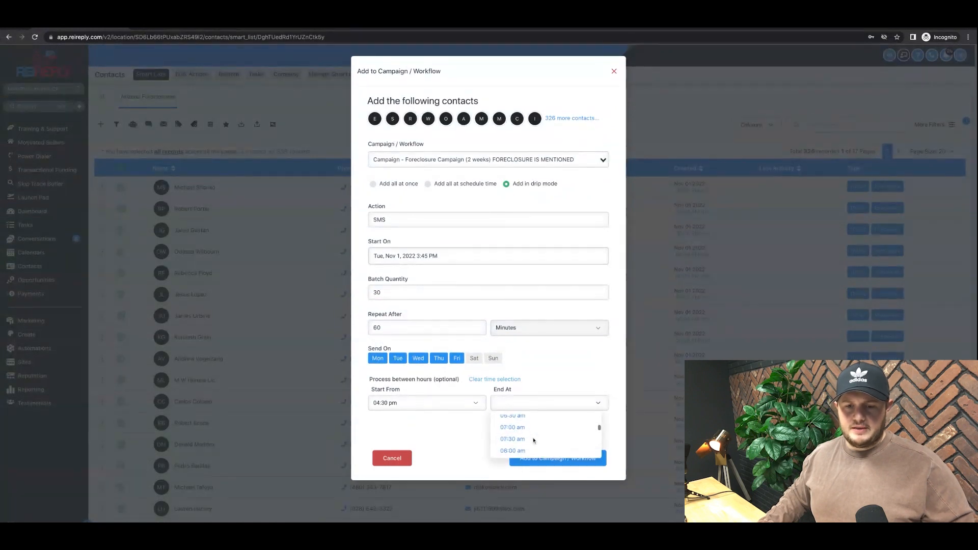
left_click(529, 437)
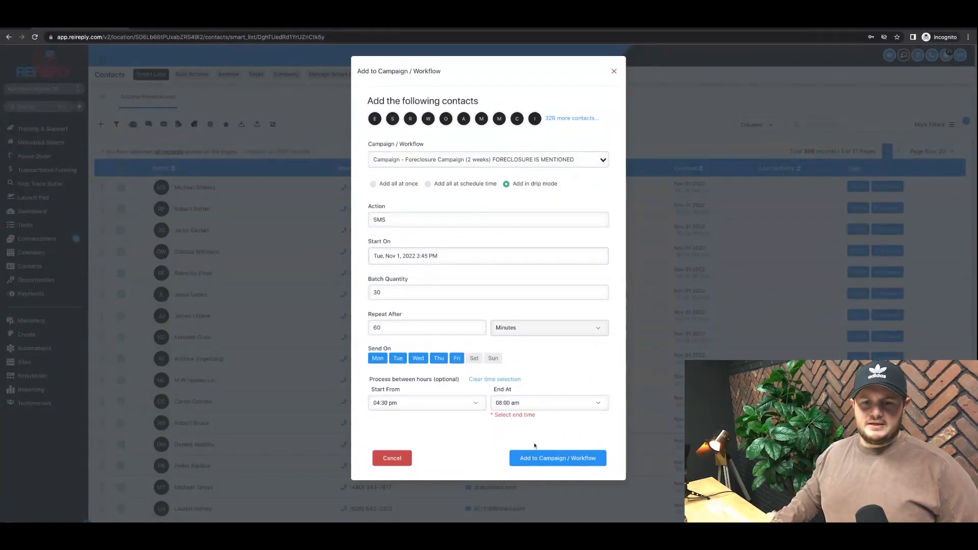
Step: Try to add the contacts to the campaign with these drip settings, and close the campaign dialog
left_click(534, 459)
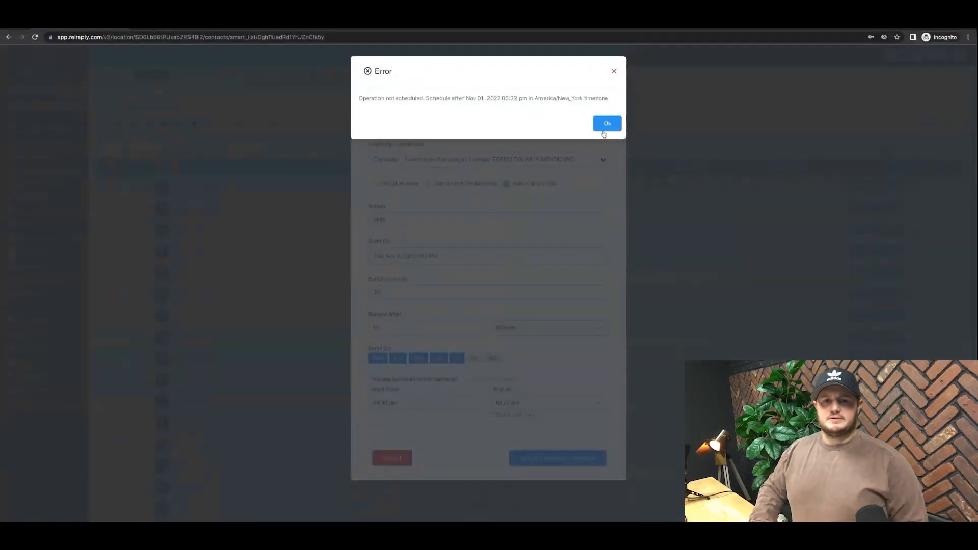
left_click(607, 126)
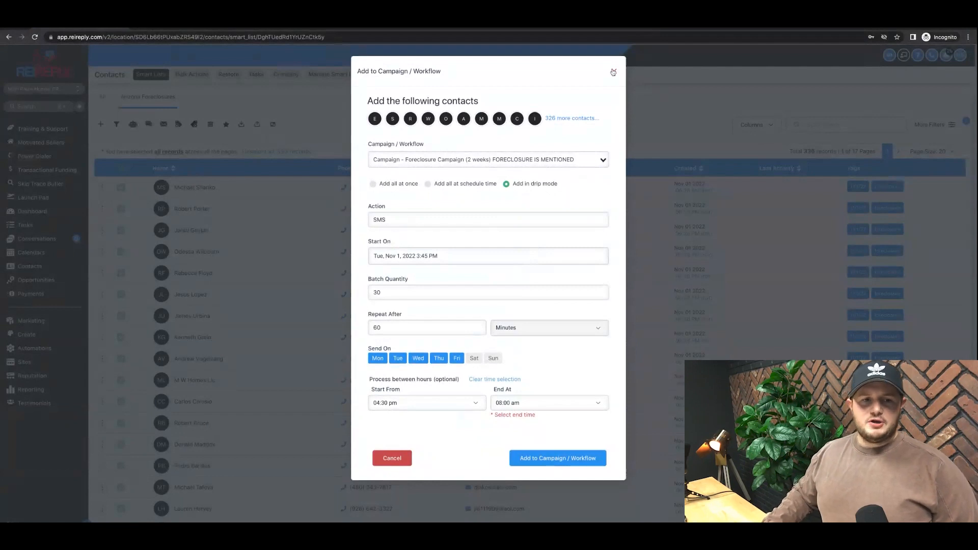
left_click(613, 71)
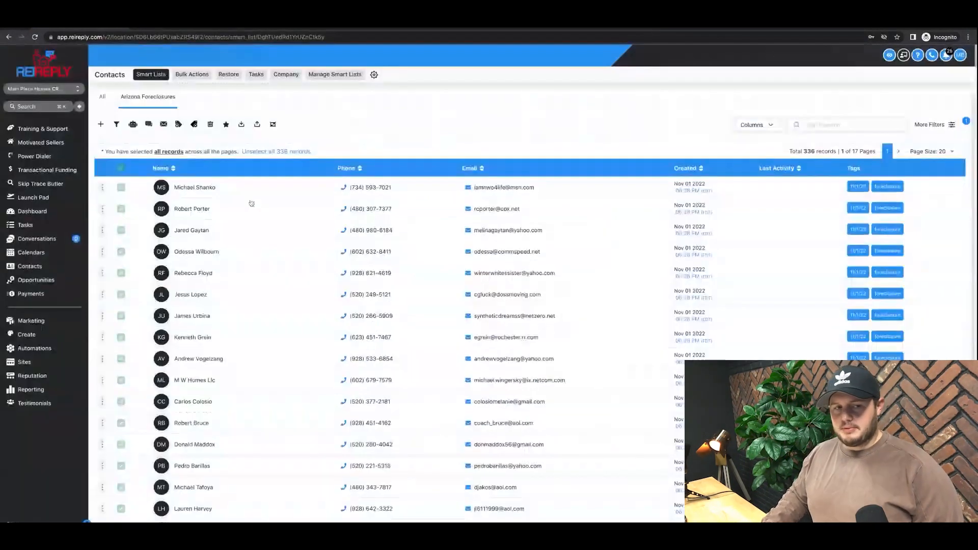